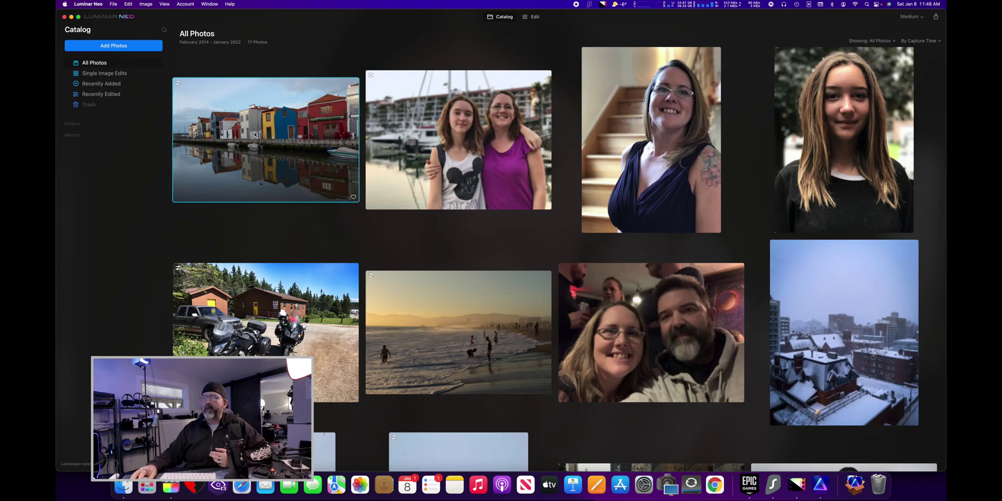
Browse the All Photos grid and open the colourful canal houses photo in Edit view.
left_click(465, 321)
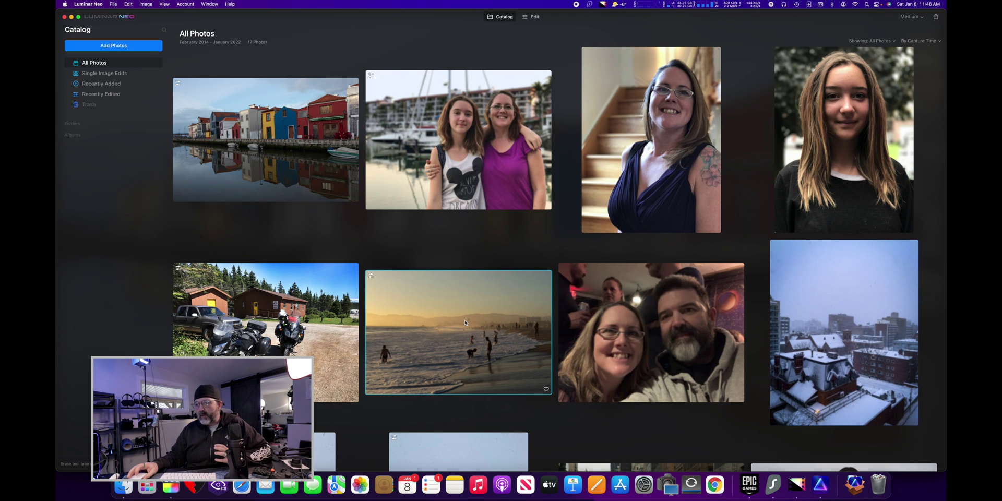
scroll(465, 321, "down", 5)
scroll(464, 322, "down", 2)
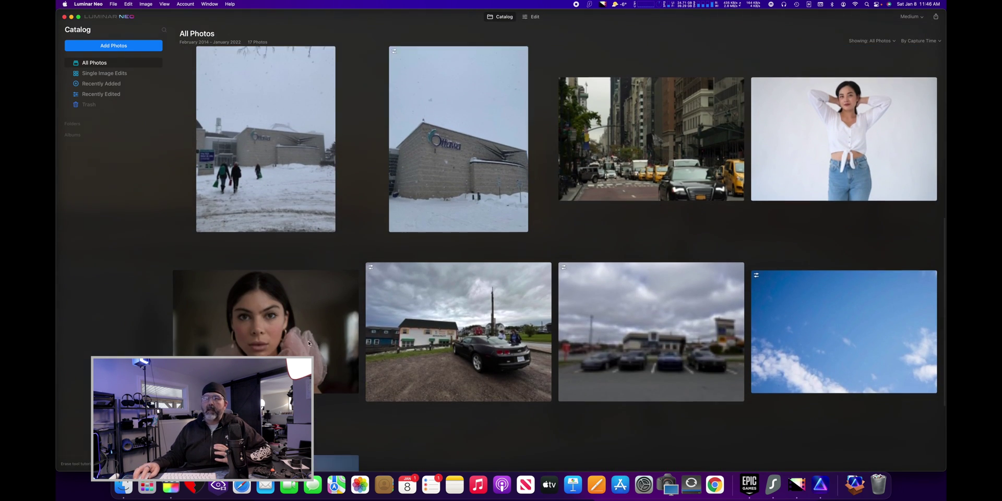
left_click(285, 340)
scroll(394, 310, "up", 7)
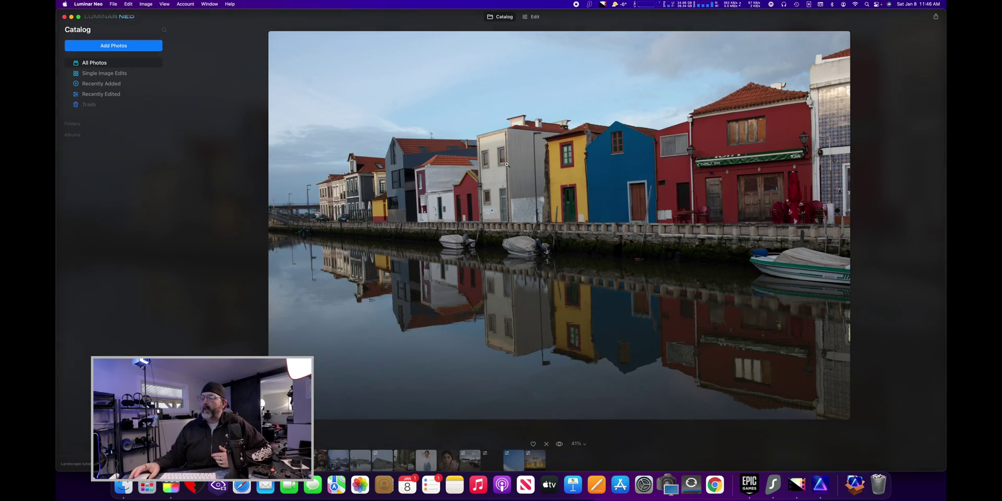
left_click(534, 16)
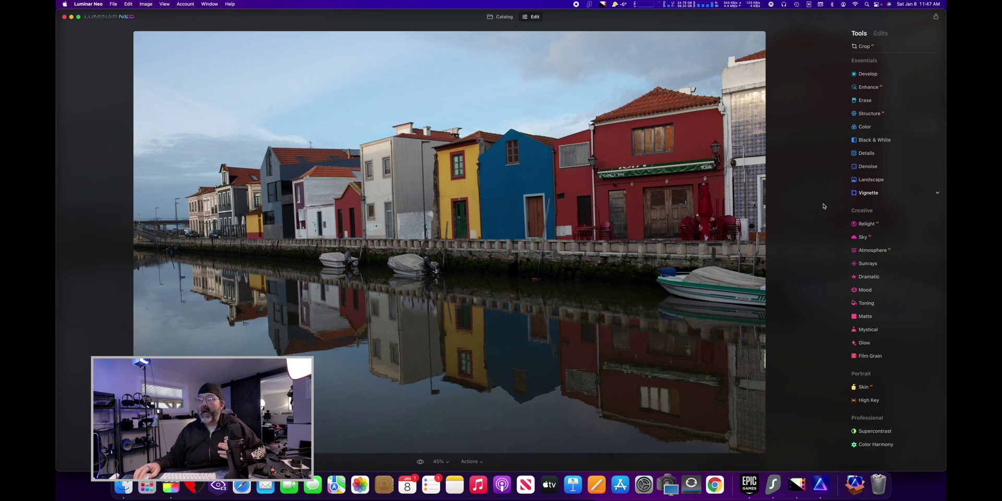
In the Sky tool, replace the sky with Sunset Clouds 3 from Sky Selection.
left_click(865, 236)
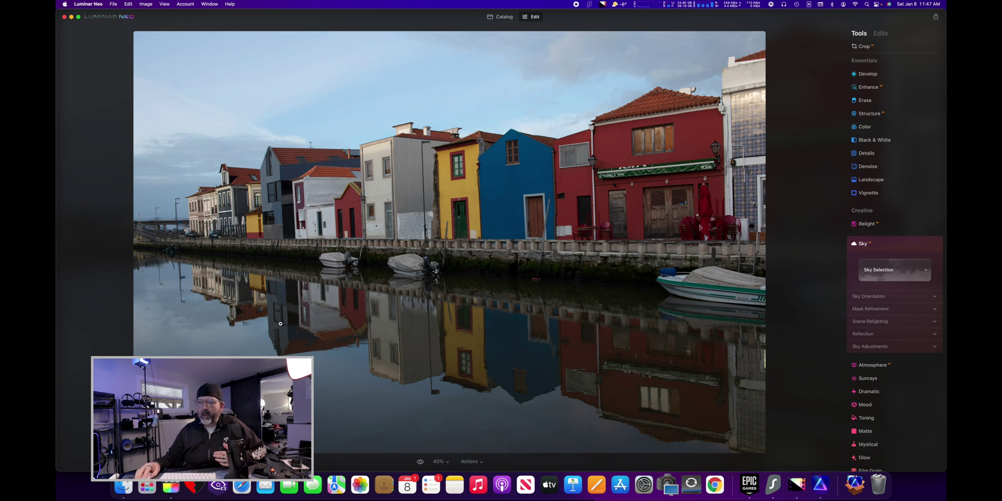
left_click(894, 270)
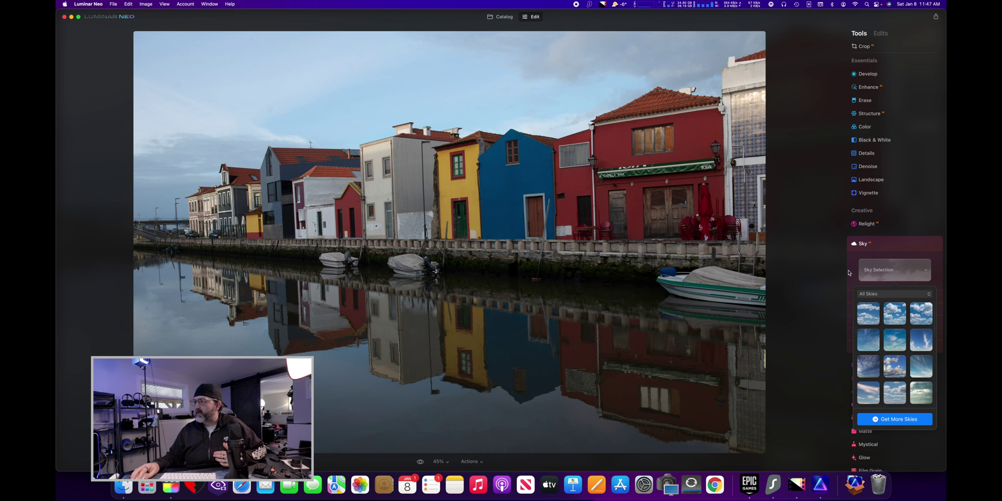
scroll(889, 331, "down", 10)
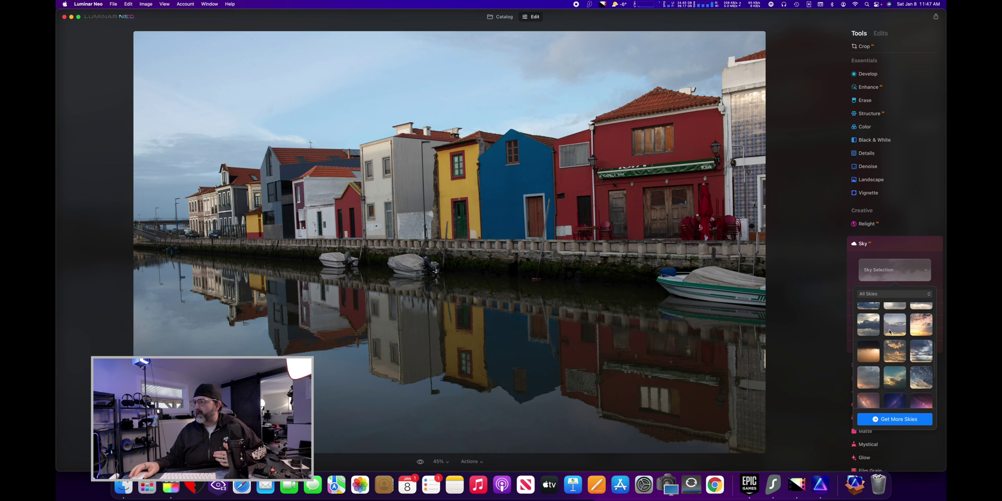
scroll(889, 330, "down", 3)
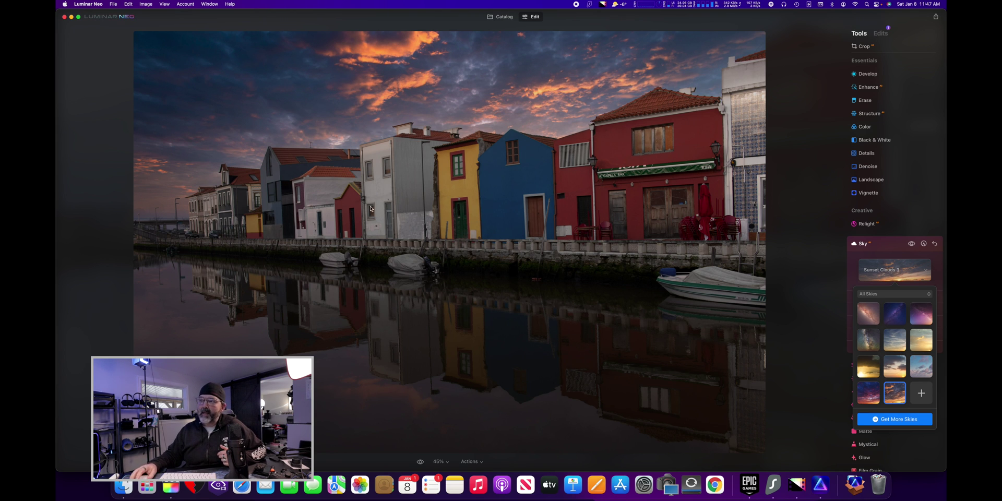
left_click(921, 222)
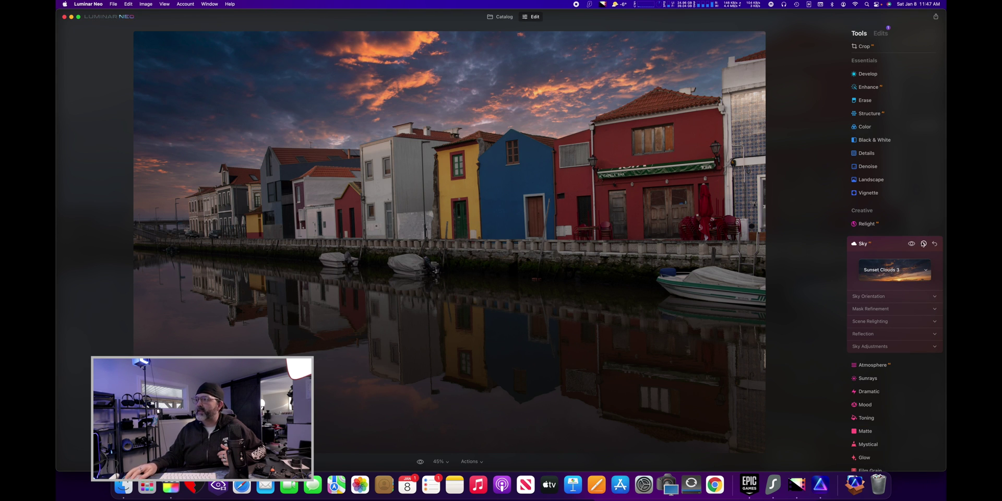
Toggle the sky replacement off and on to compare, leaving Sunset Clouds 3 enabled.
left_click(911, 244)
left_click(911, 243)
left_click(911, 244)
left_click(911, 244)
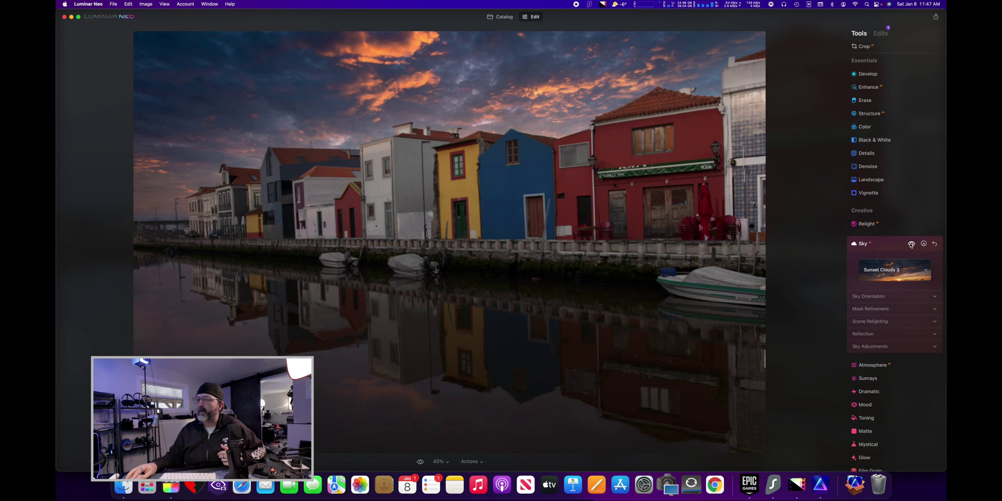
left_click(911, 244)
left_click(911, 243)
left_click(911, 243)
left_click(911, 244)
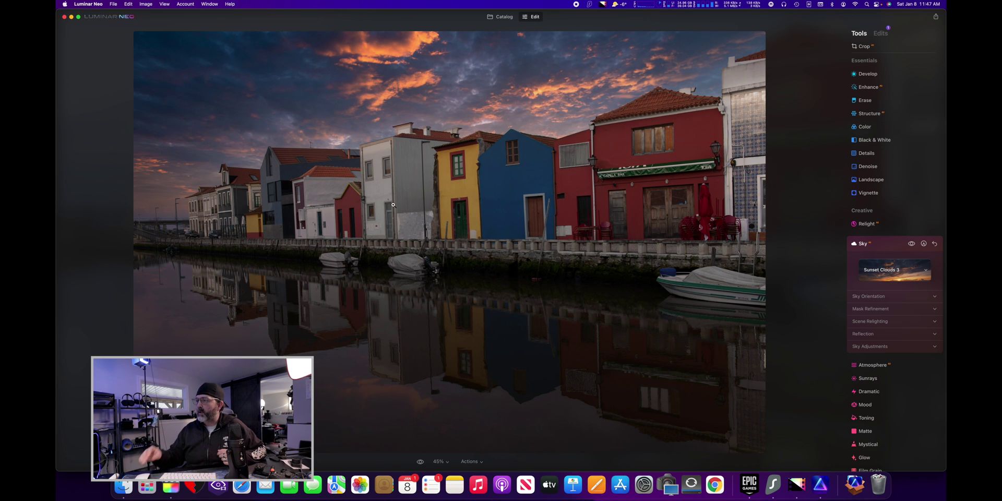
Set the sky orientation to horizon −10, vertical 12, horizontal 37, and uncheck Flip.
left_click(886, 297)
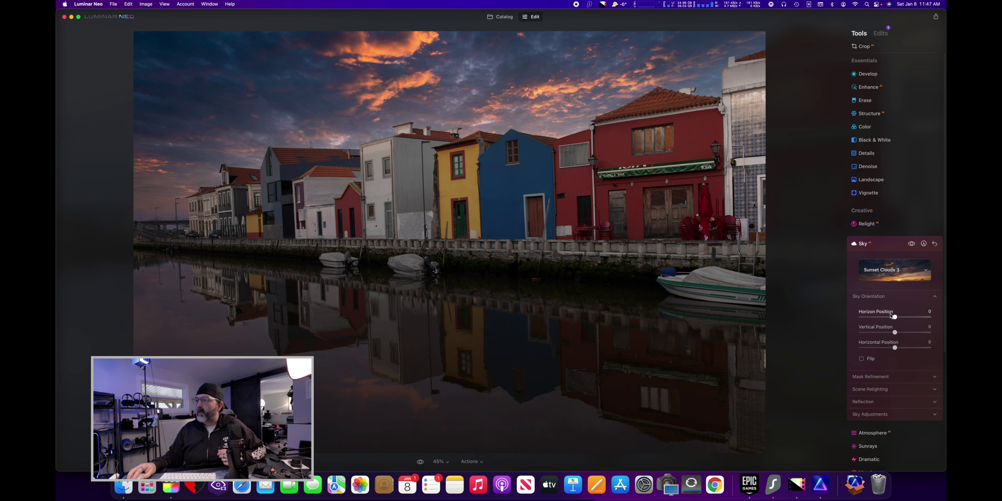
left_click_drag(894, 317, 911, 351)
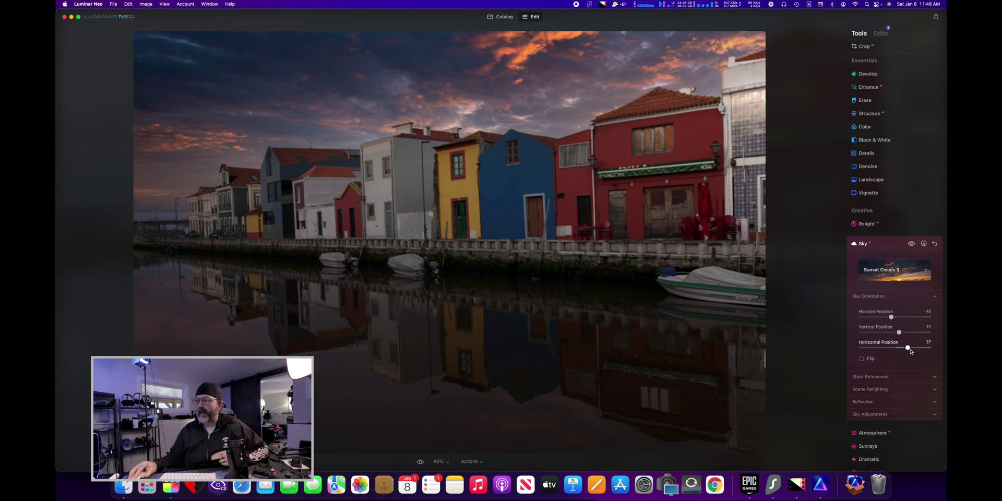
left_click(861, 359)
scroll(864, 360, "down", 3)
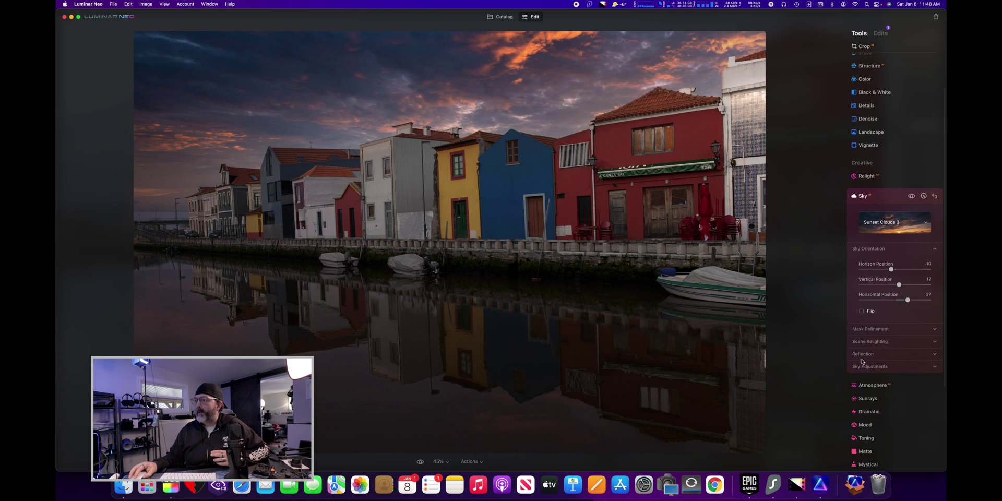
Lower the Global mask refinement and set scene relighting to strength 42, saturation 19, human 20.
left_click(869, 309)
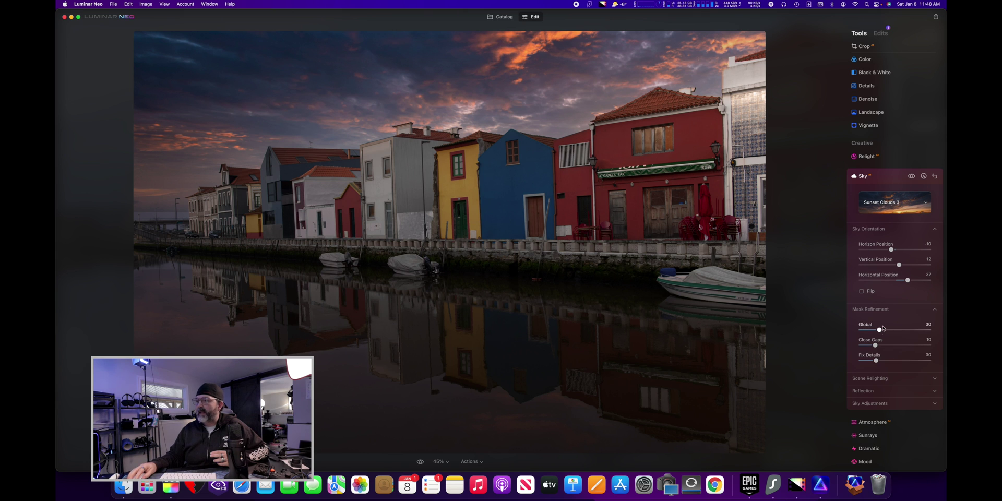
left_click_drag(894, 333, 887, 335)
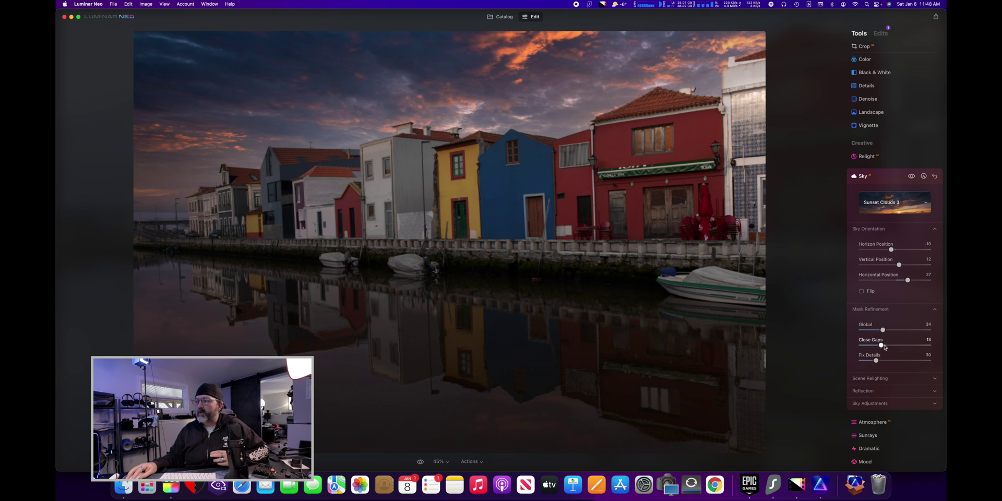
left_click(924, 378)
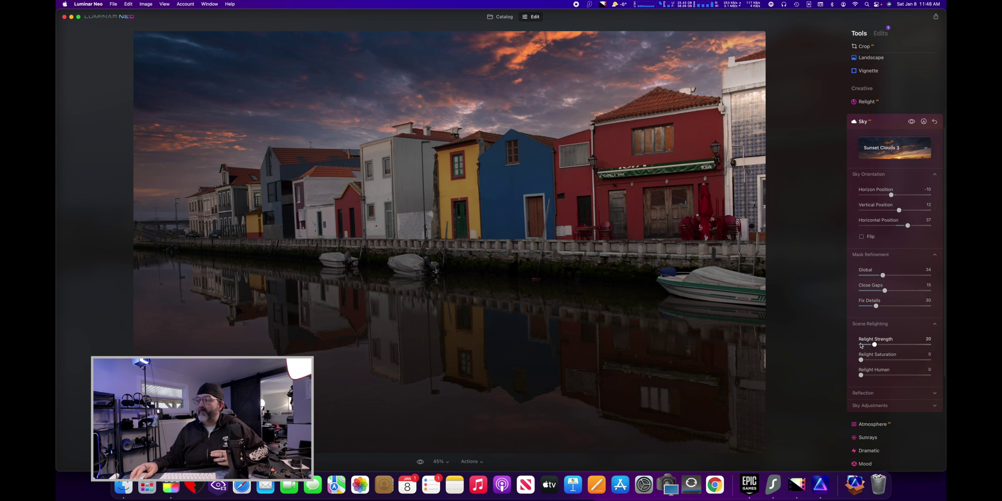
mouse_move(884, 347)
left_mouse_down()
mouse_move(913, 348)
mouse_move(871, 347)
mouse_move(917, 348)
mouse_move(887, 349)
left_mouse_up()
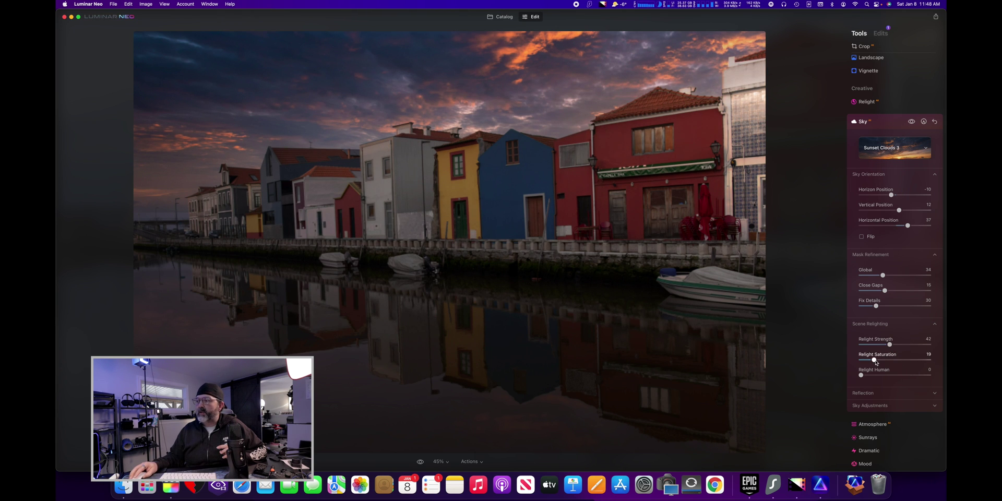
left_click_drag(891, 375, 874, 375)
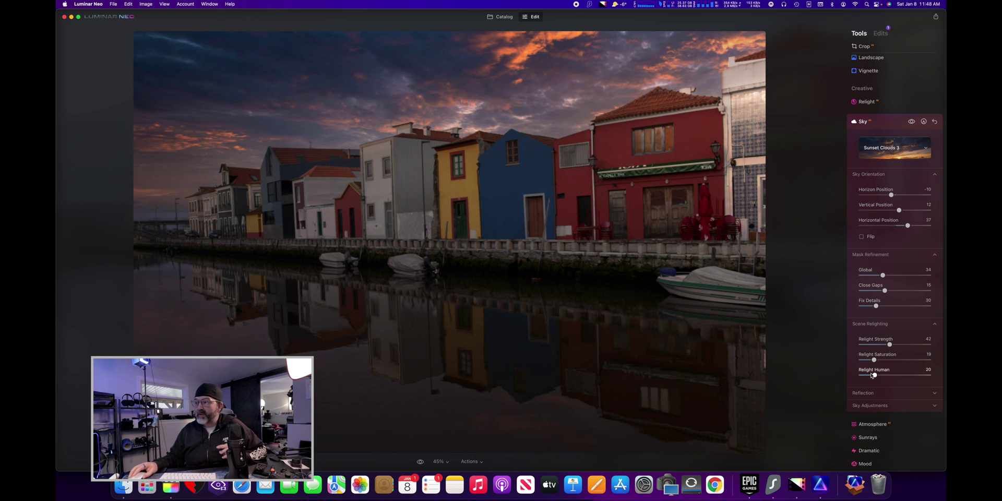
left_click(932, 395)
Set reflection 12 with water blur 14, and give the sky defocus 11, grain 9, haze 81, warmth 27.
scroll(903, 366, "down", 2)
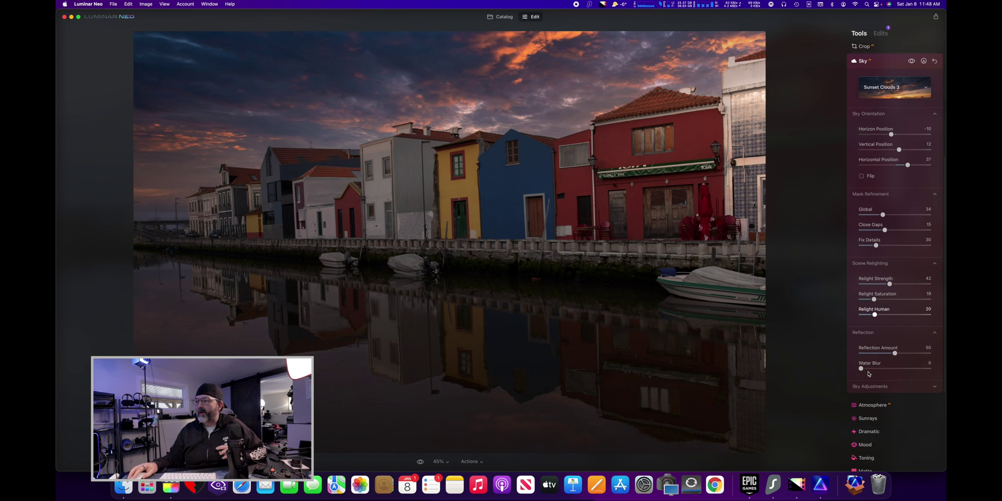
left_click_drag(896, 354, 872, 370)
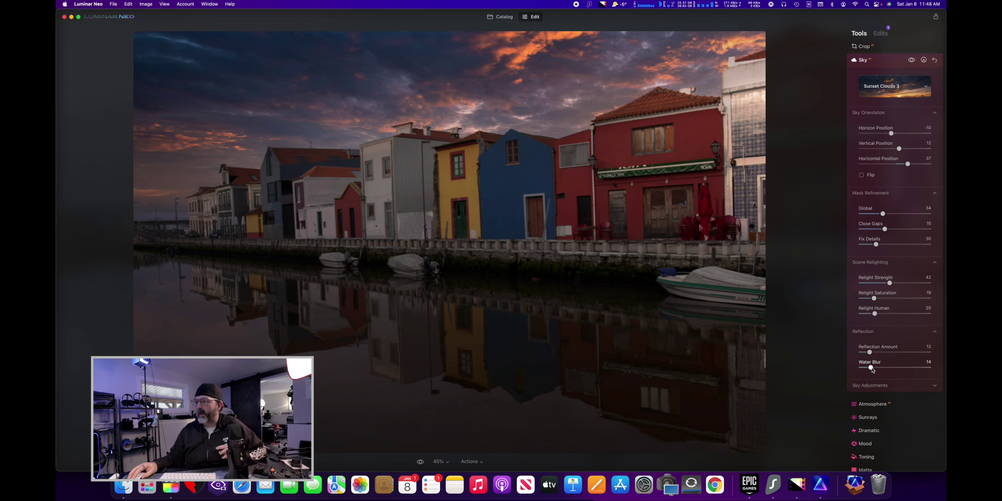
left_click(869, 385)
scroll(868, 355, "down", 3)
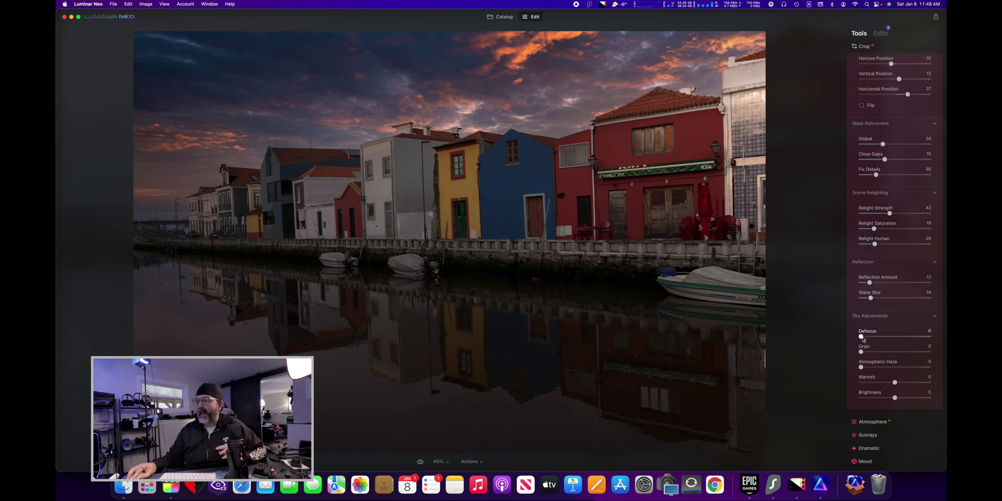
left_click_drag(861, 337, 869, 339)
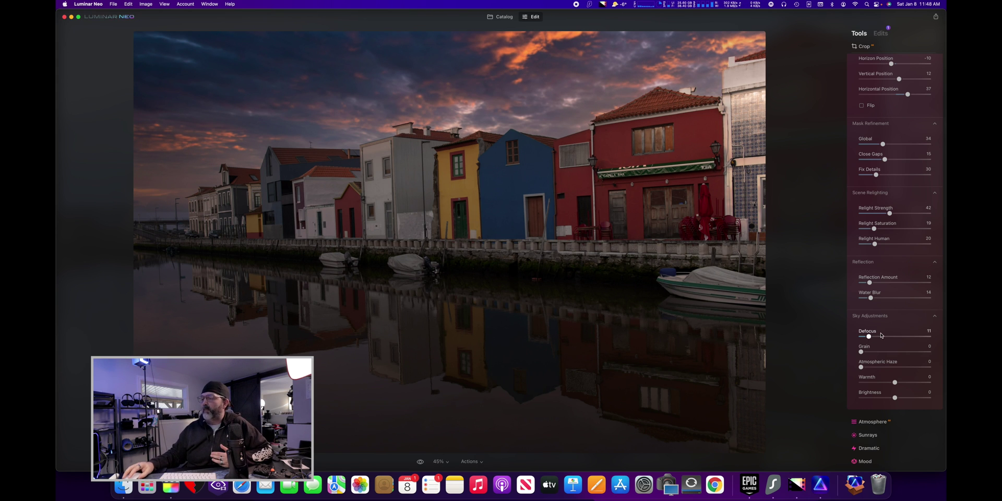
left_click_drag(863, 353, 919, 382)
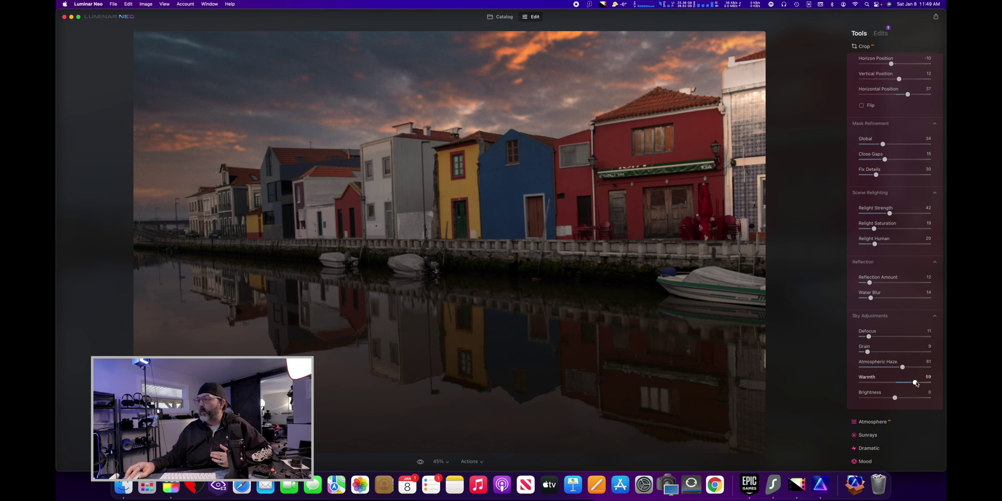
left_click_drag(918, 384, 890, 401)
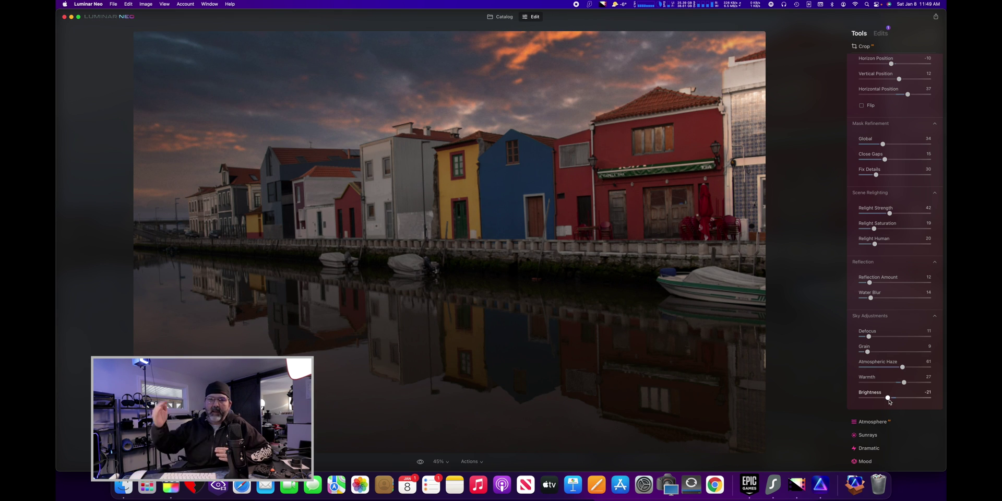
mouse_move(889, 401)
left_mouse_down()
mouse_move(910, 401)
mouse_move(900, 401)
left_mouse_up()
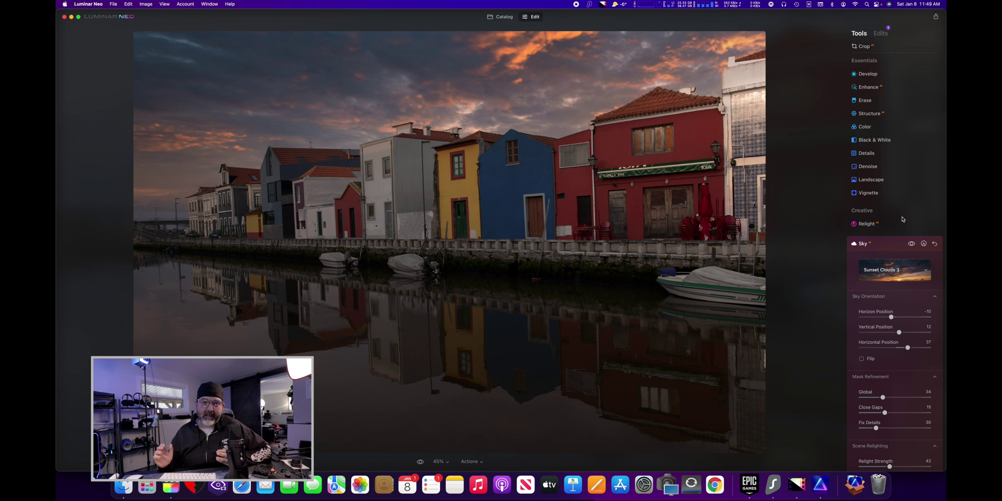
left_click(897, 270)
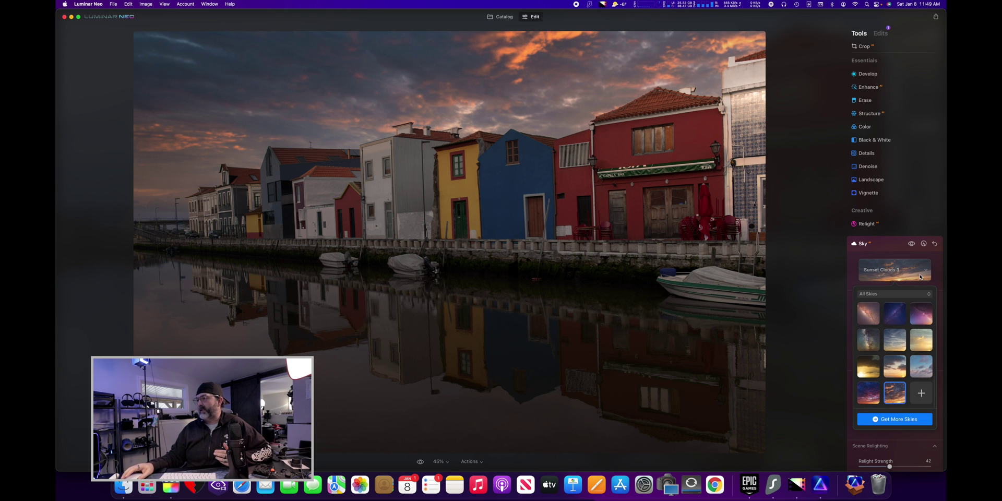
scroll(902, 307, "down", 10)
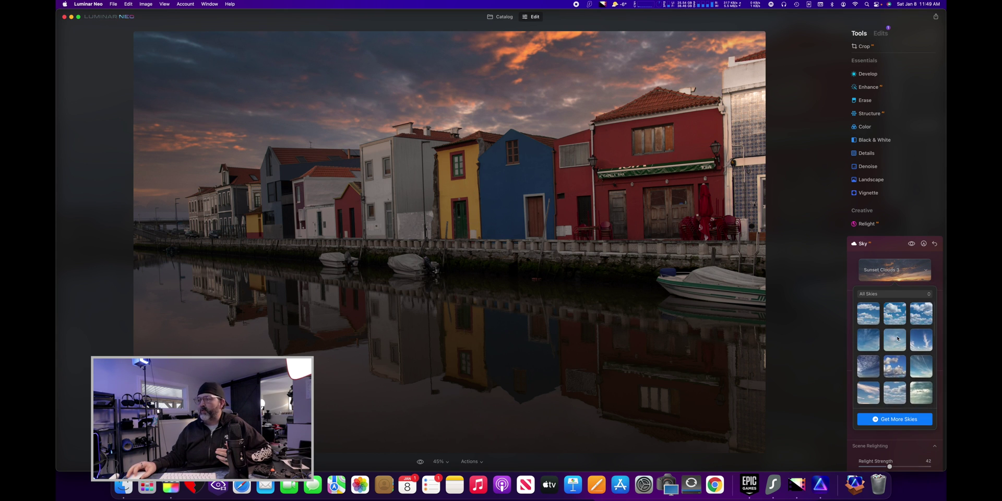
scroll(897, 338, "down", 10)
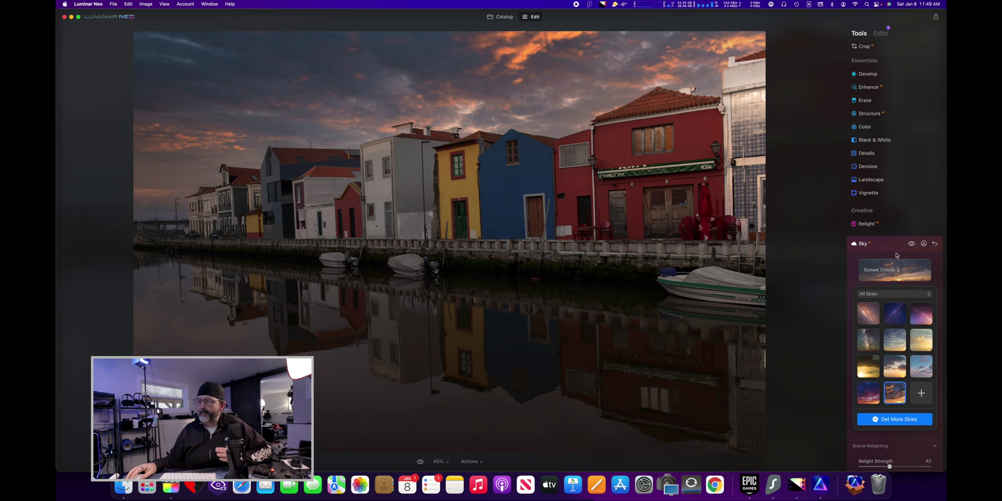
left_click(921, 392)
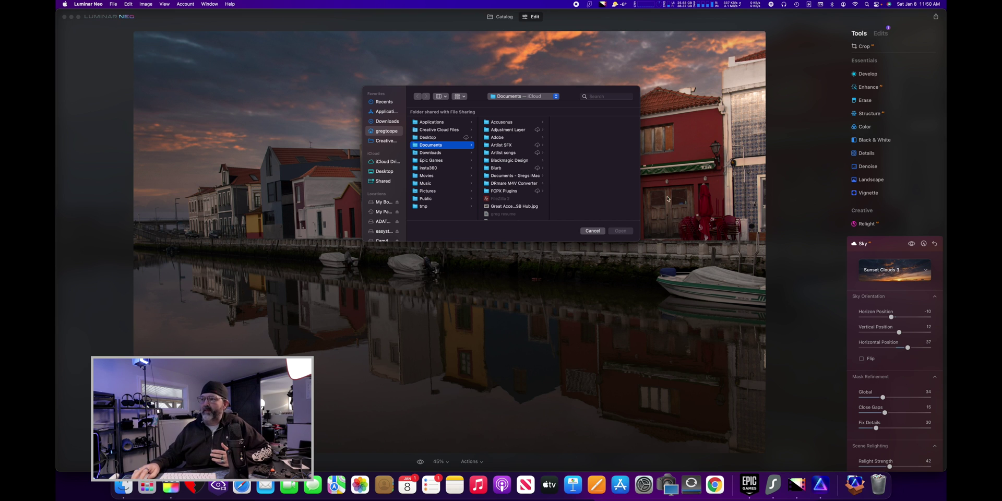
left_click(593, 230)
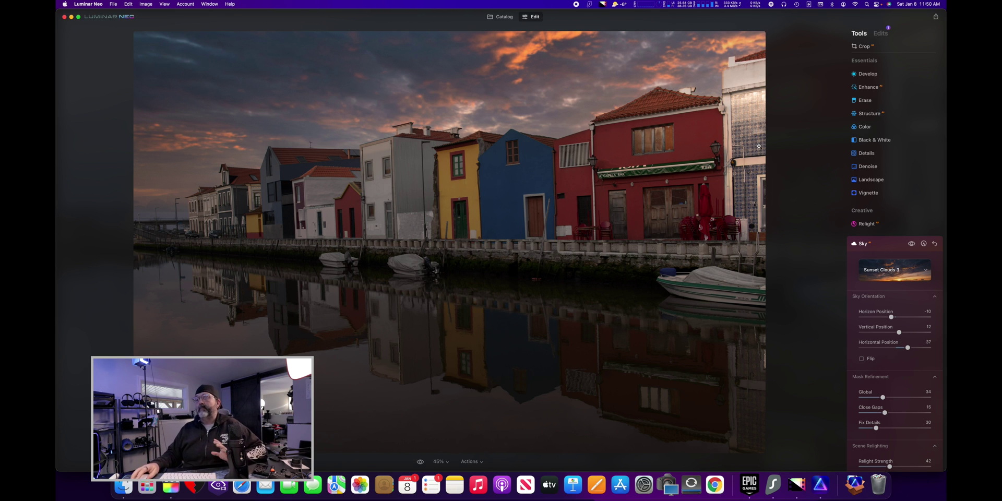
Go back to the library and open the beach sunset photo in Edit view.
left_click(500, 17)
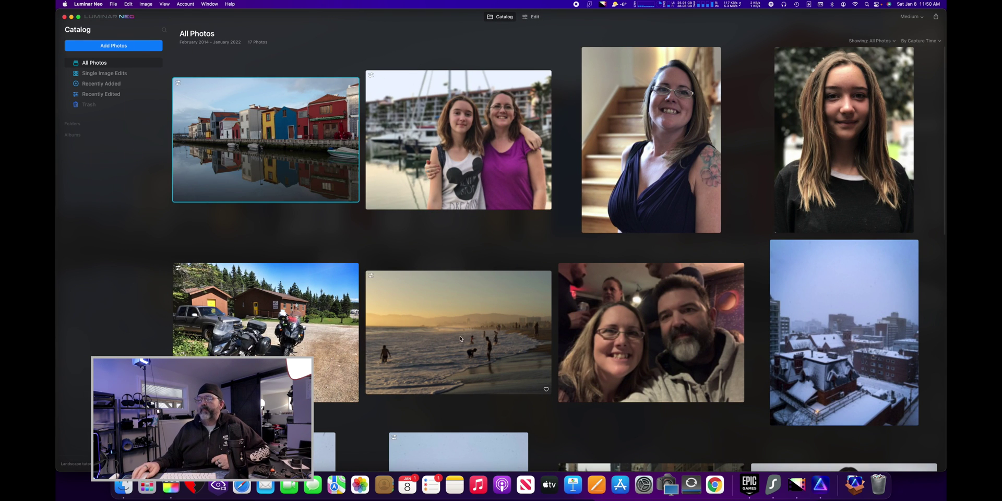
double_click(467, 320)
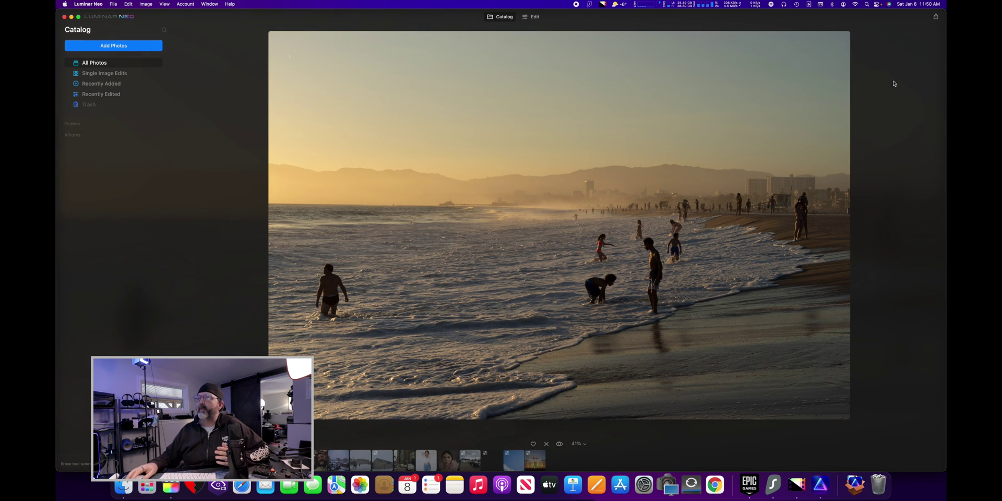
left_click(532, 17)
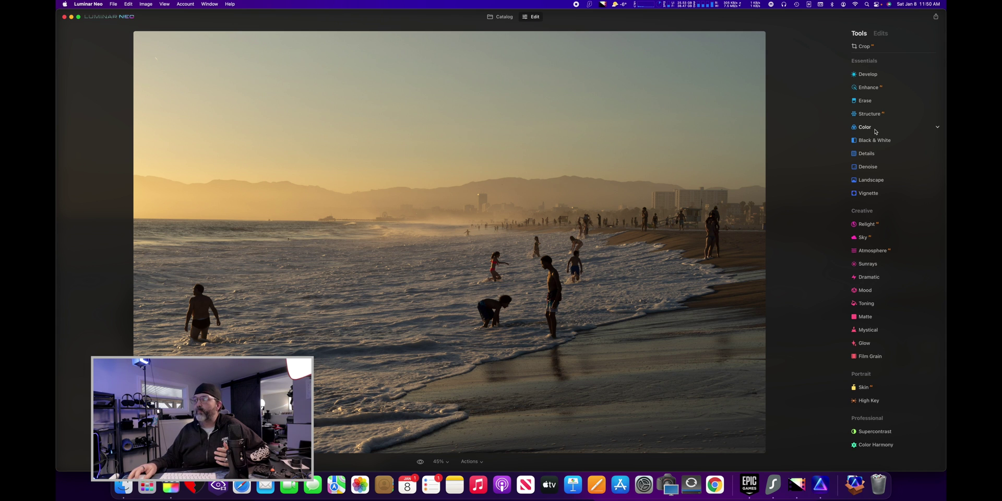
With Erase at brush radius 25, mark the wading man, child, standing man and distant figure, then erase them.
left_click(864, 100)
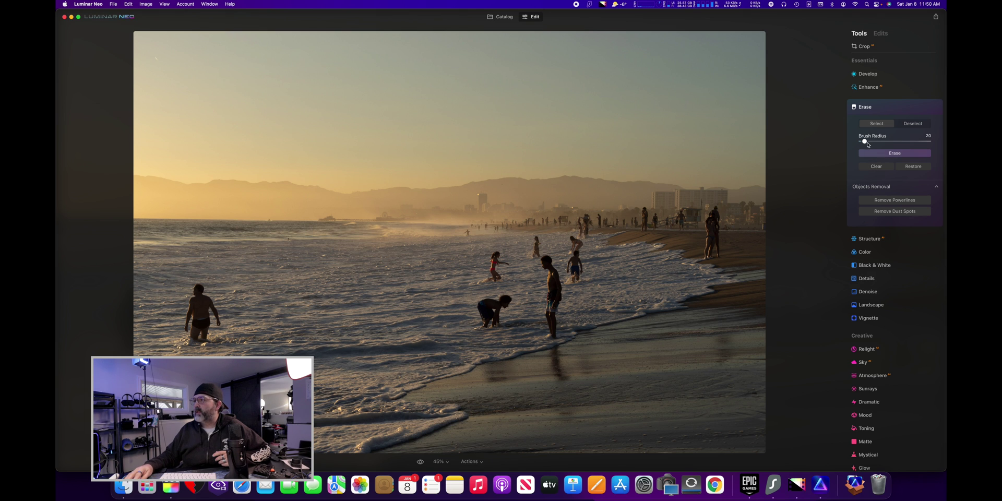
left_click_drag(864, 141, 866, 141)
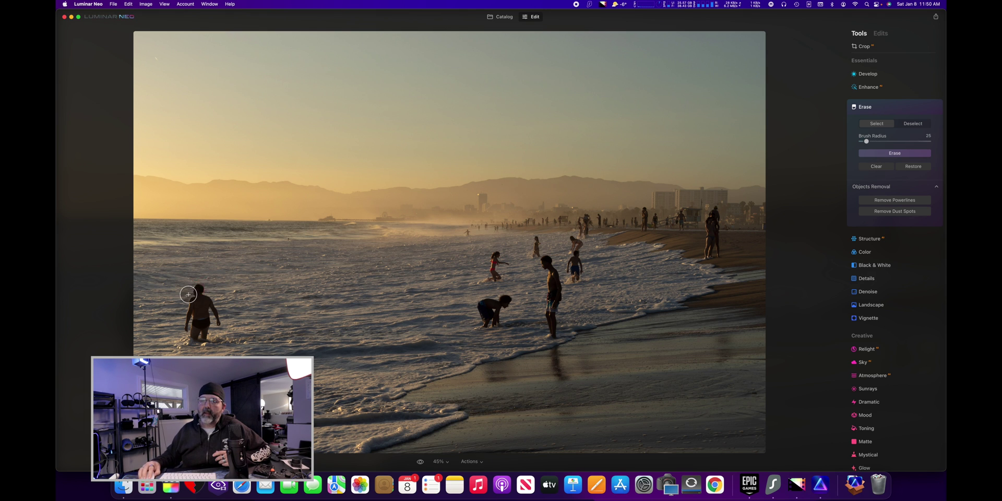
mouse_move(197, 288)
left_mouse_down()
mouse_move(185, 342)
mouse_move(207, 323)
mouse_move(200, 294)
mouse_move(196, 328)
mouse_move(199, 318)
left_mouse_up()
mouse_move(505, 300)
left_mouse_down()
mouse_move(478, 311)
mouse_move(488, 323)
mouse_move(507, 302)
left_mouse_up()
mouse_move(536, 272)
left_mouse_down()
mouse_move(554, 282)
mouse_move(552, 335)
mouse_move(558, 282)
mouse_move(574, 276)
mouse_move(570, 239)
mouse_move(581, 247)
mouse_move(574, 271)
mouse_move(538, 239)
mouse_move(536, 262)
mouse_move(497, 253)
mouse_move(499, 281)
mouse_move(487, 257)
left_mouse_up()
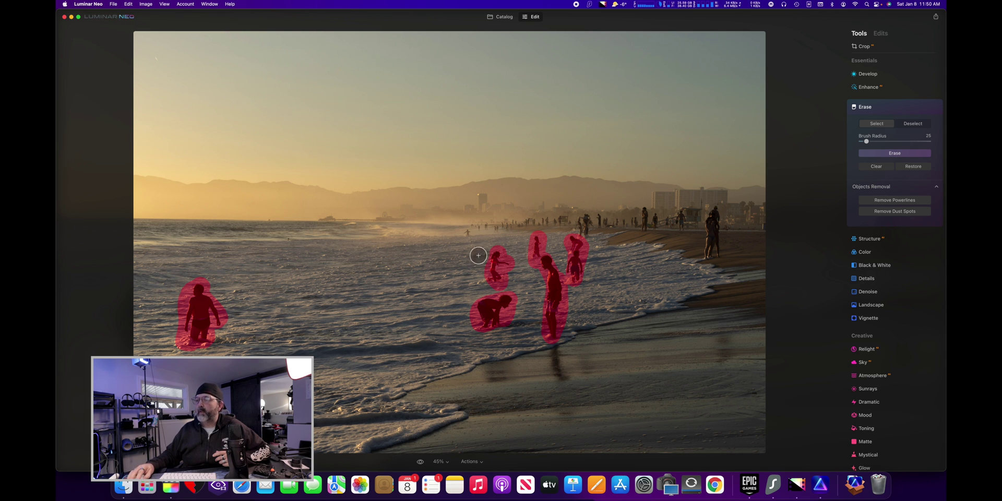
left_click(466, 235)
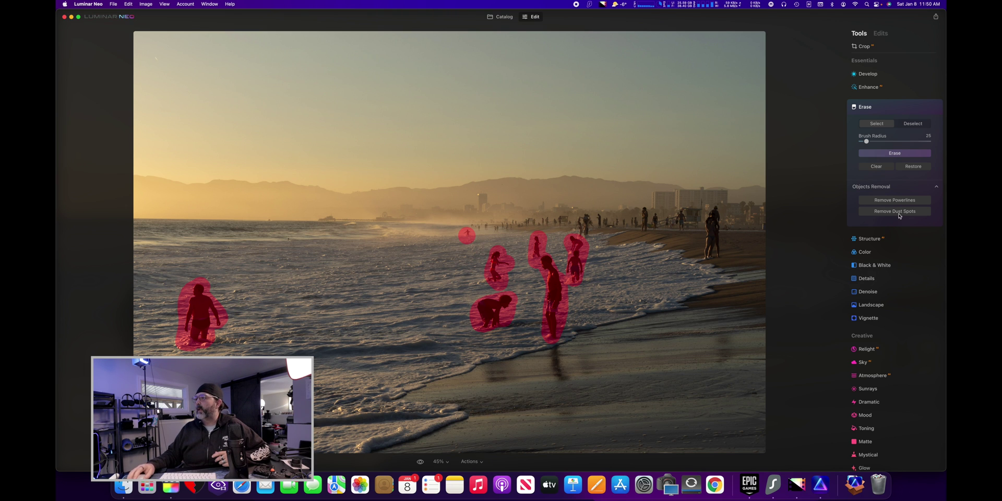
left_click(893, 153)
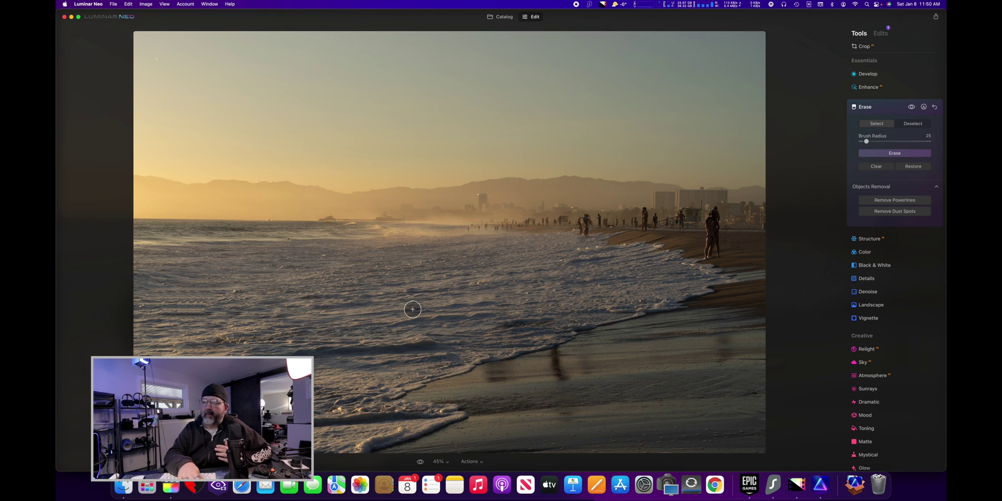
scroll(216, 345, "up", 3)
scroll(216, 345, "up", 3)
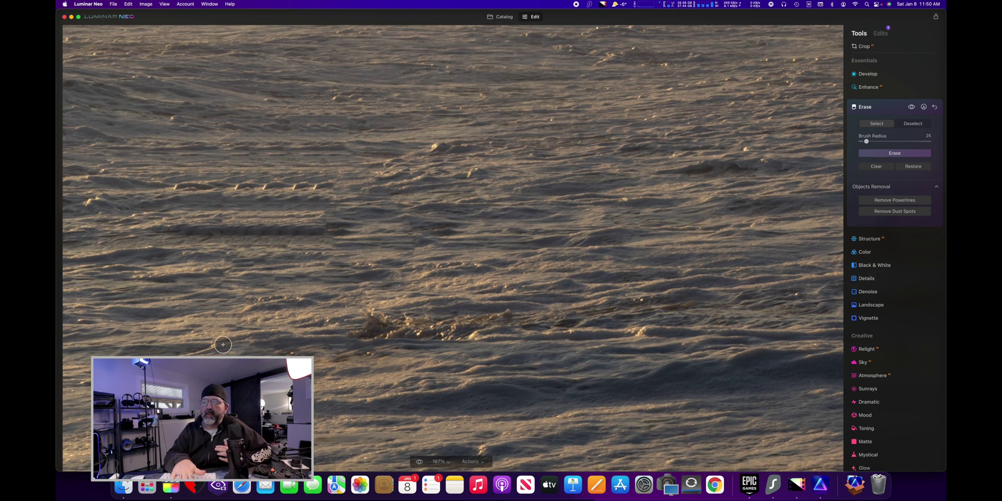
scroll(175, 312, "up", 3)
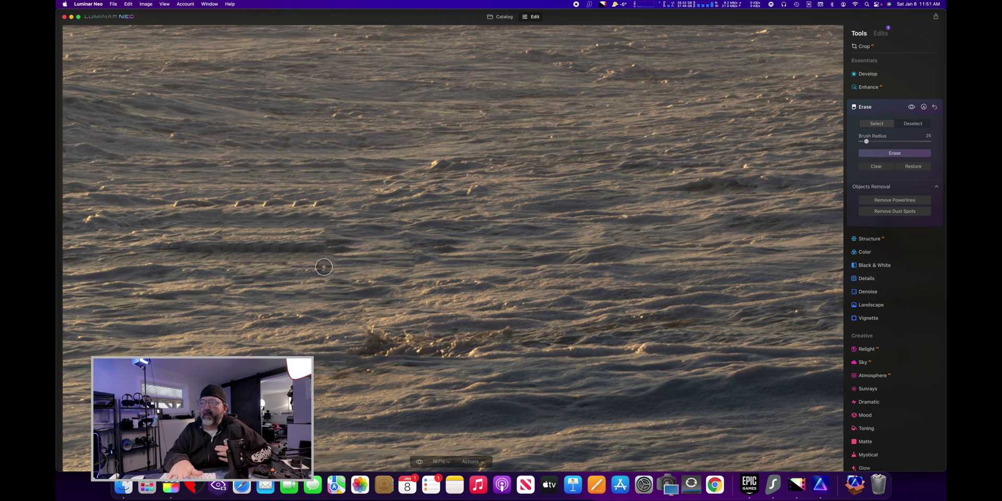
key("super+0")
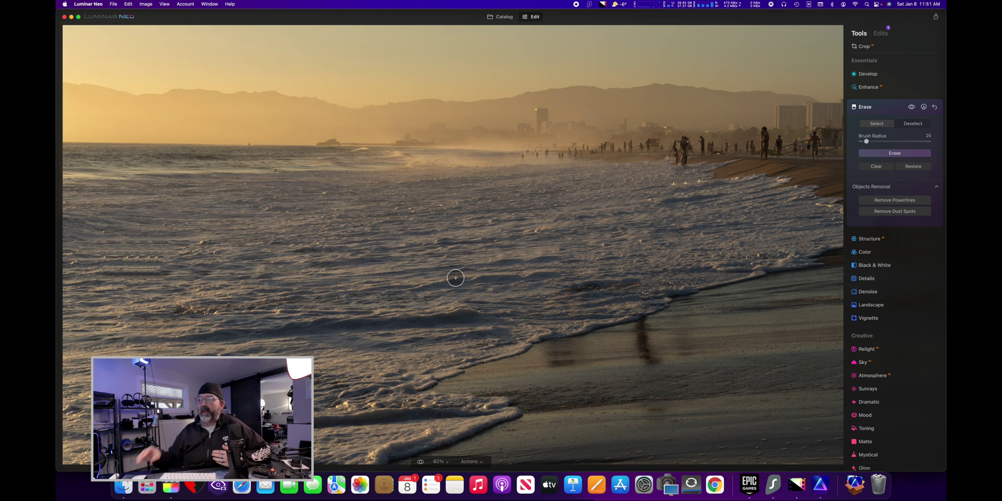
Return to the Catalog and open the black car by the restaurant photo for editing.
left_click(500, 18)
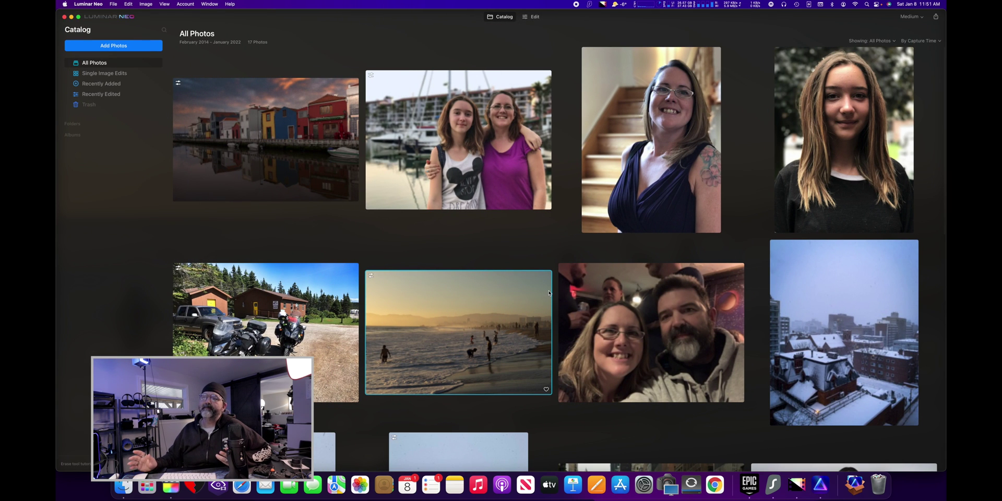
scroll(491, 288, "down", 5)
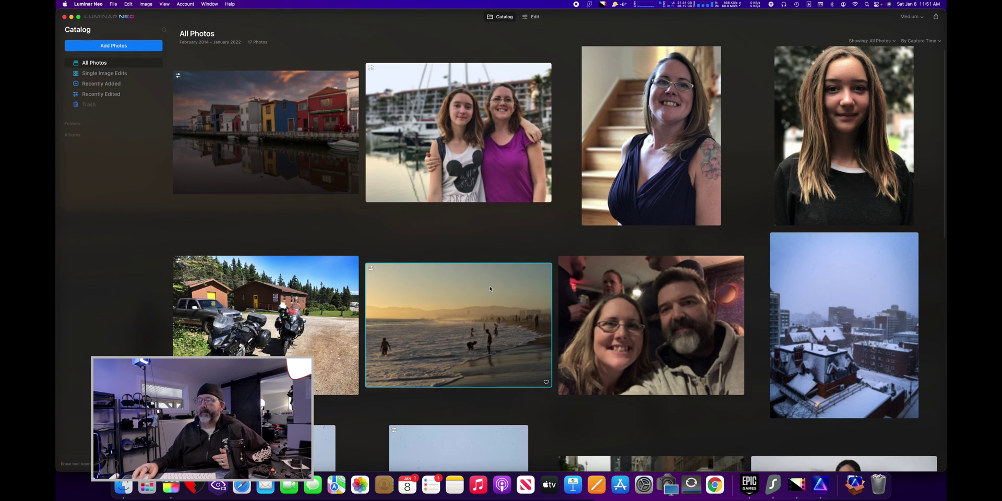
scroll(490, 286, "down", 4)
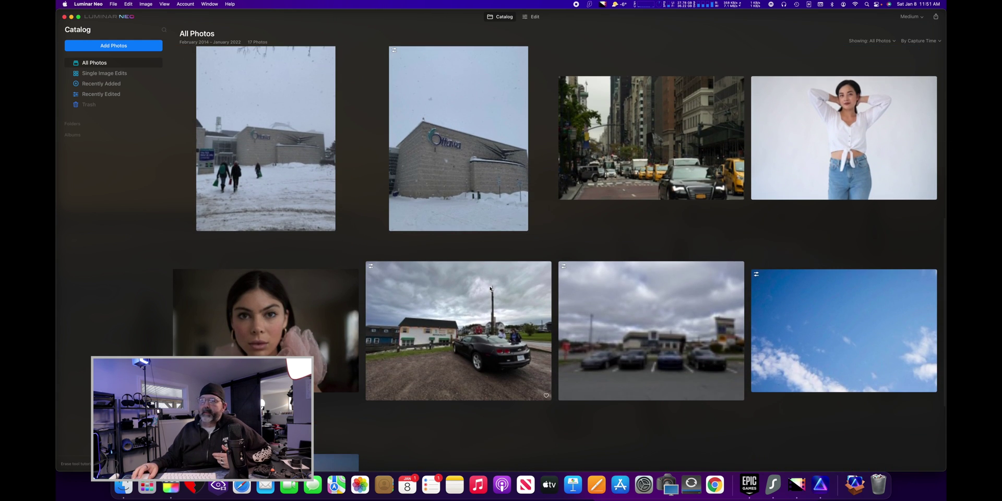
double_click(465, 337)
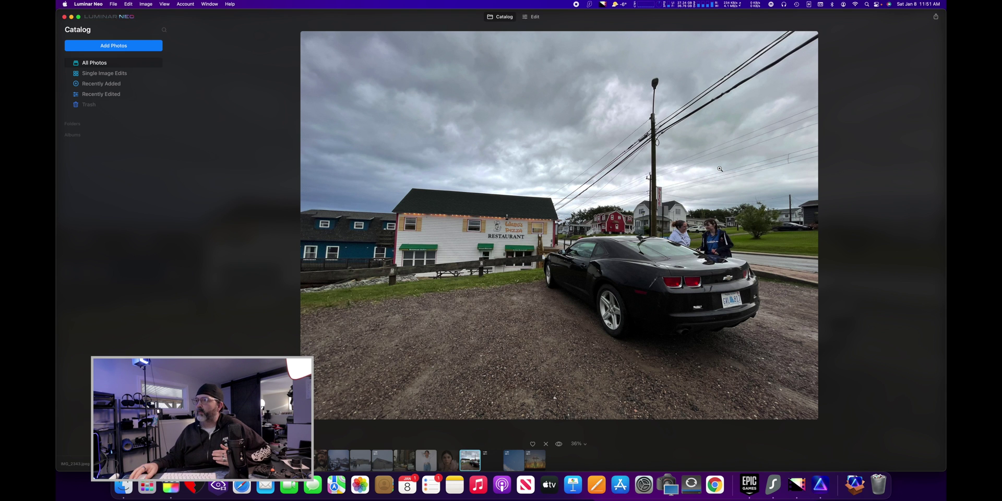
left_click(531, 18)
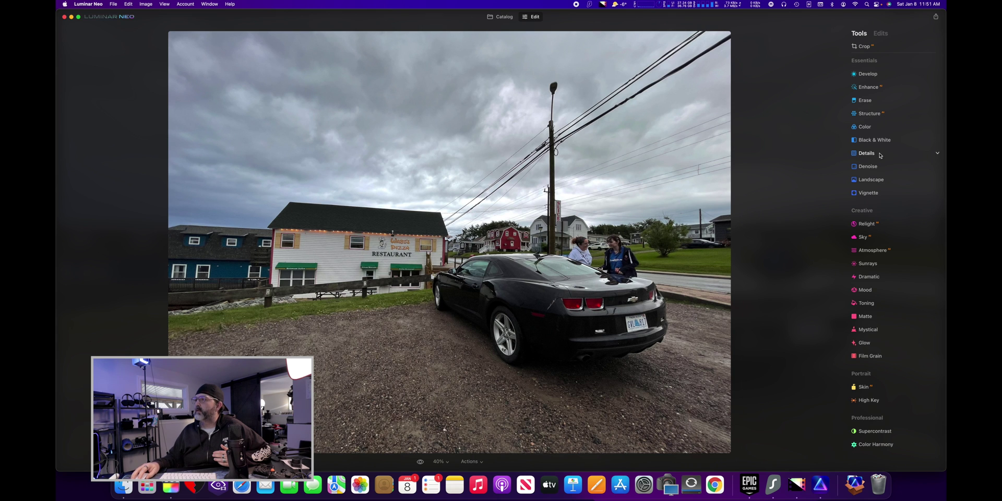
Run Erase's Remove Powerlines on the car photo, then go back to the Catalog.
left_click(864, 100)
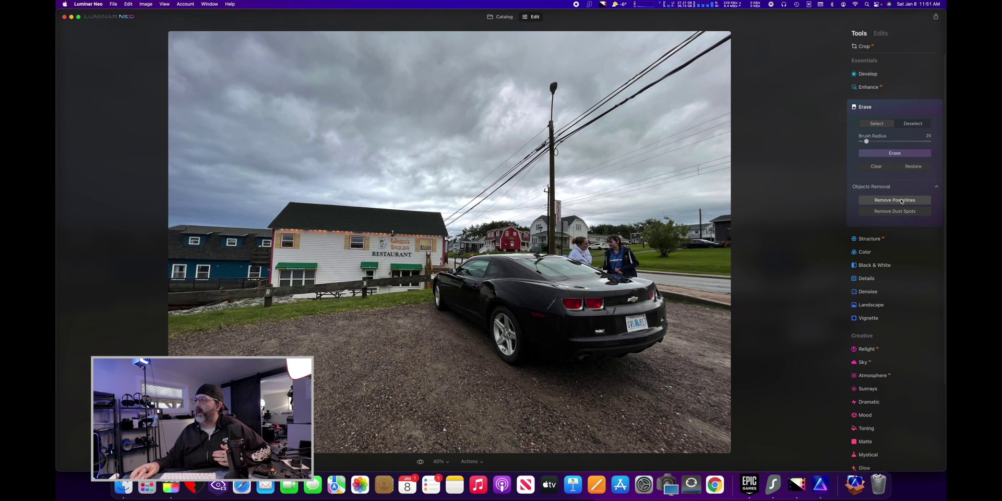
left_click(909, 201)
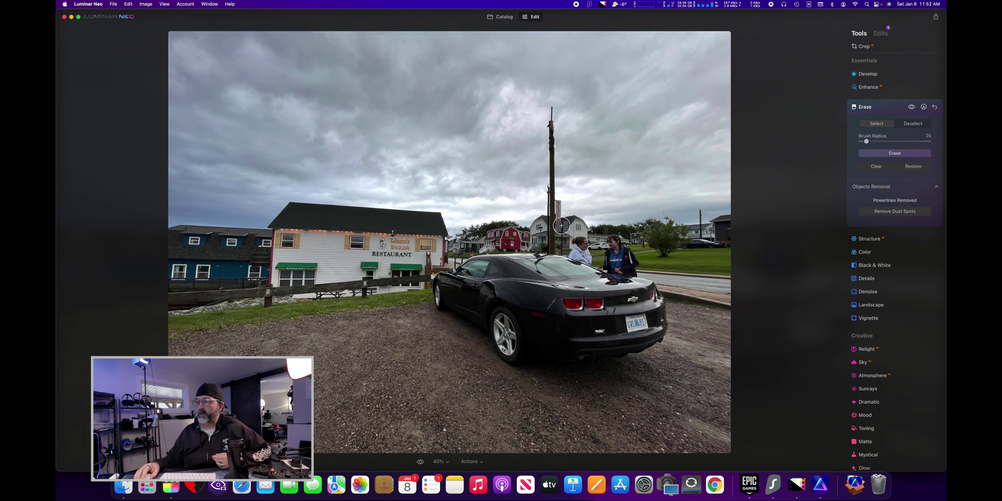
left_click(509, 17)
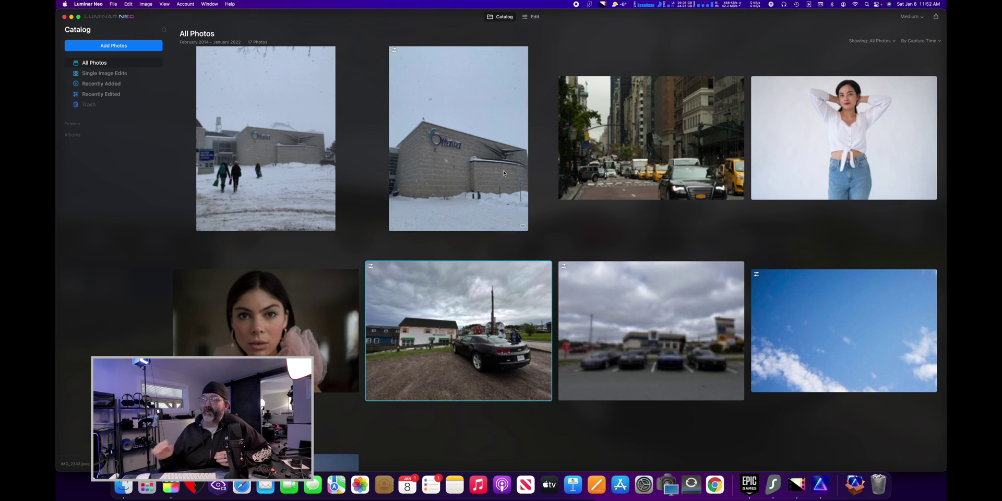
Find the two-motorcycles-by-red-cabins photo in the grid and open it full size.
scroll(689, 185, "down", 5)
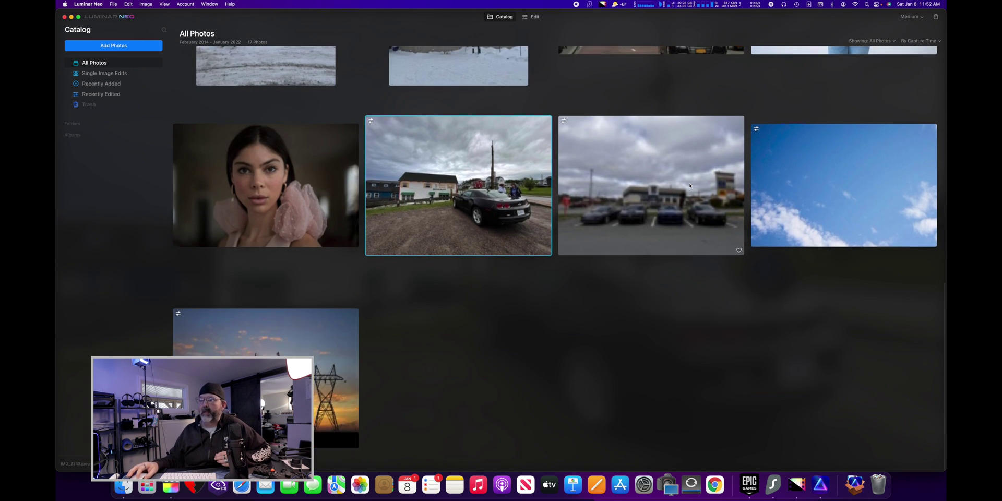
scroll(689, 185, "up", 8)
scroll(689, 186, "up", 6)
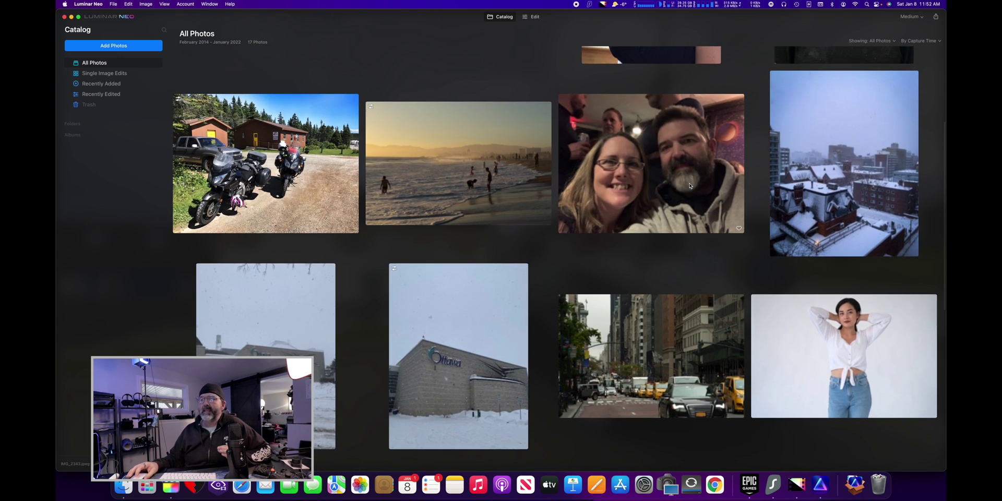
scroll(689, 185, "down", 7)
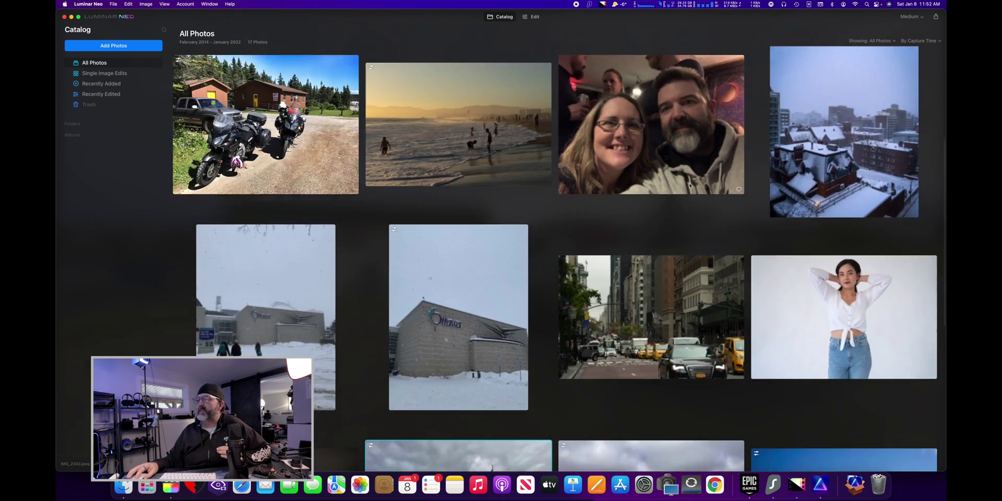
scroll(689, 185, "up", 5)
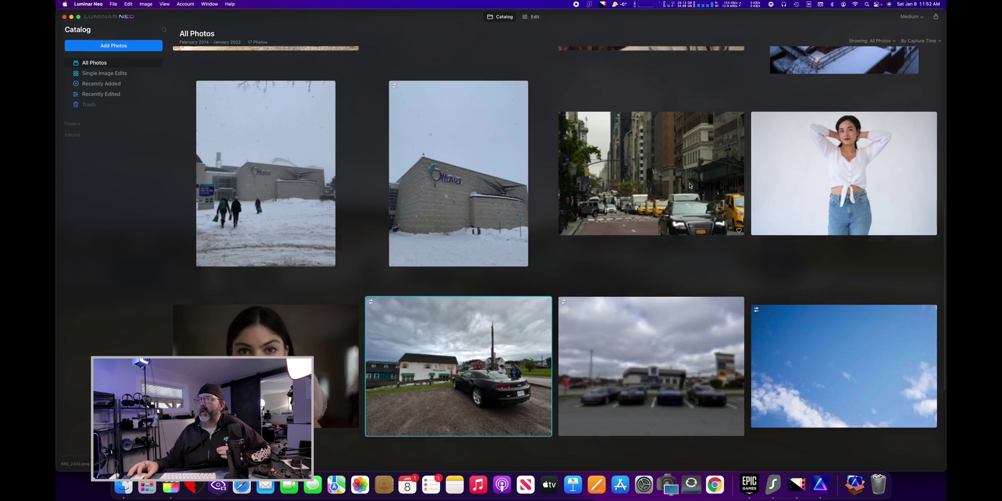
scroll(689, 186, "up", 3)
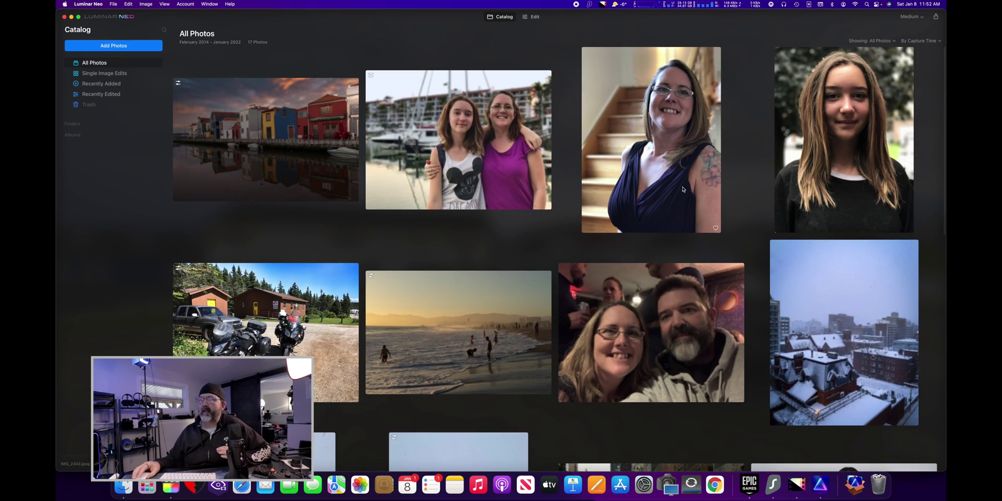
double_click(193, 313)
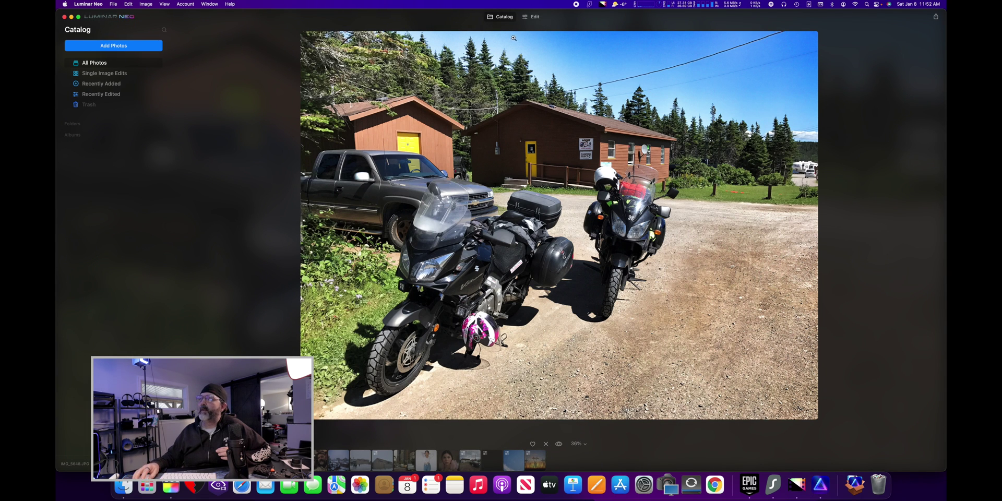
Open the motorcycle photo in Edit, run Remove Powerlines, and lower the brush radius to 13.
left_click(535, 17)
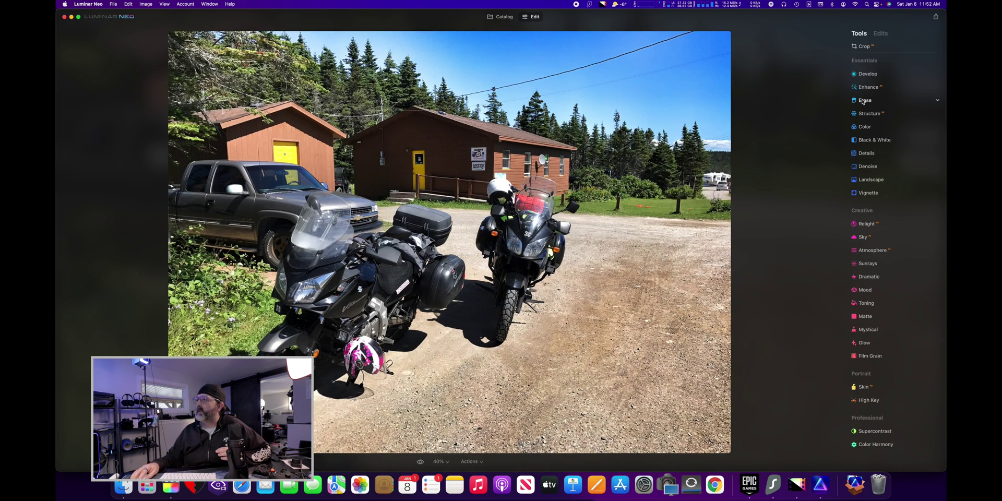
left_click(864, 107)
left_click(893, 200)
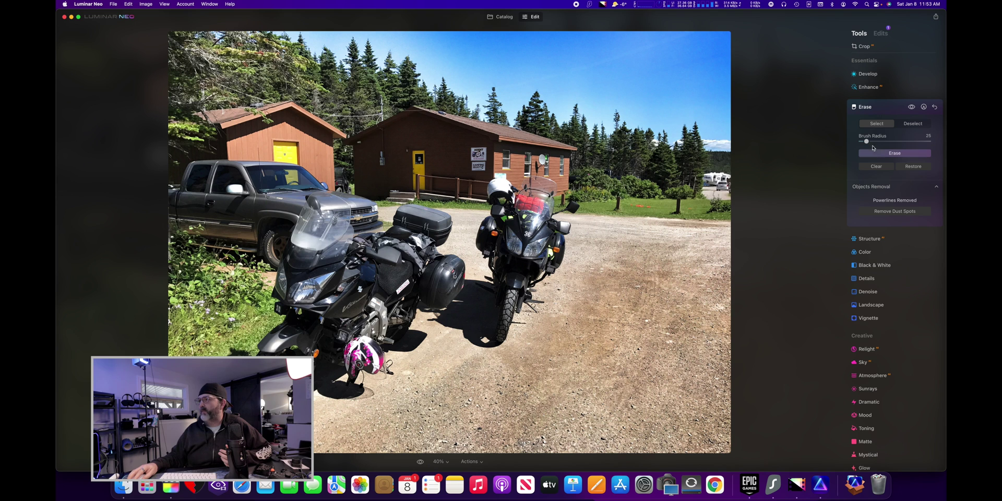
left_click_drag(866, 142, 863, 142)
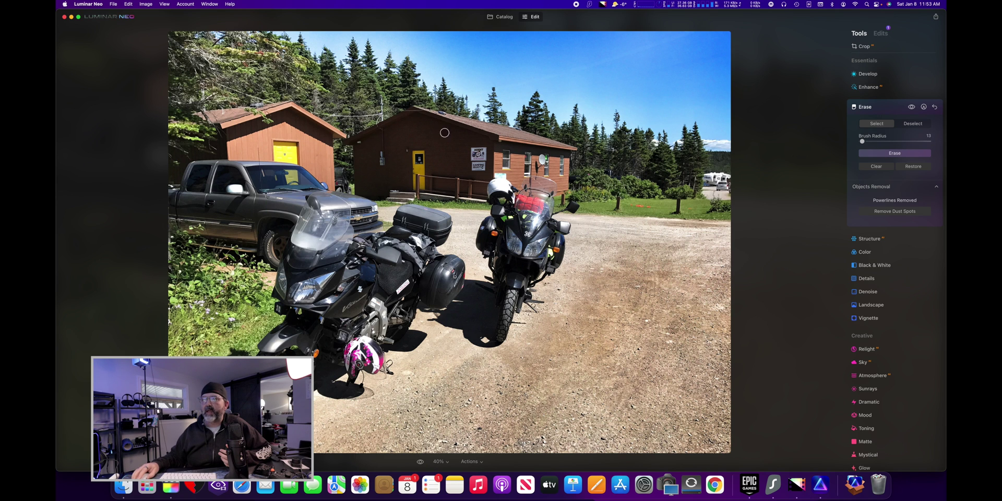
Paint over the leftover power lines between the cabins and across the treetops, erase them, and return to the Catalog.
left_click_drag(314, 109, 374, 115)
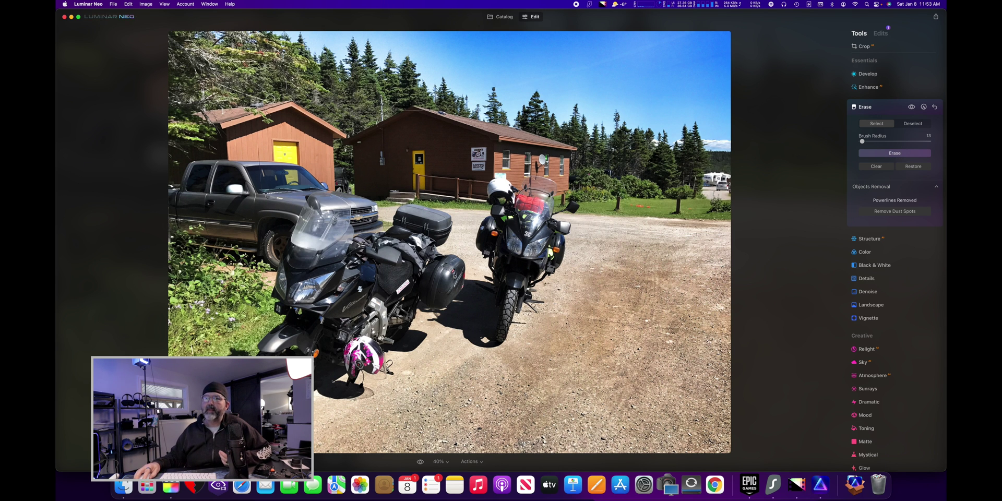
left_click_drag(273, 98, 218, 83)
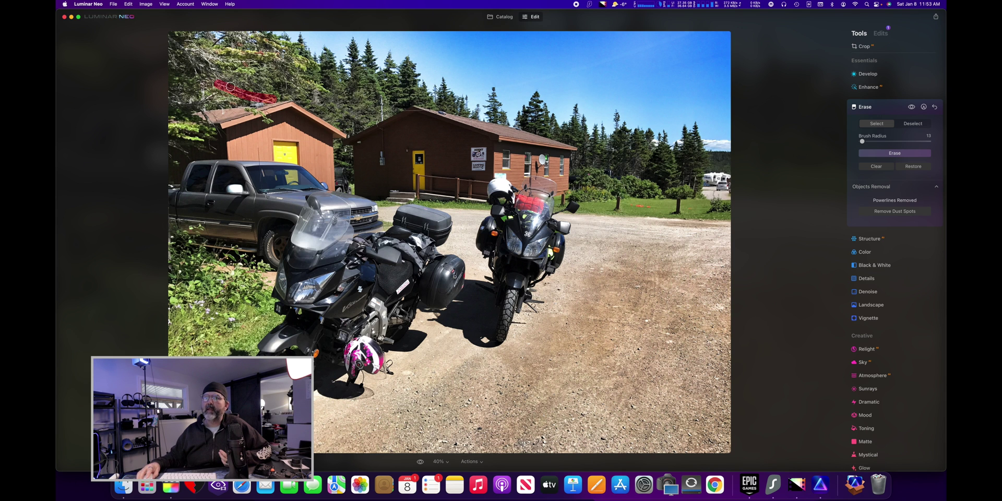
left_click(895, 153)
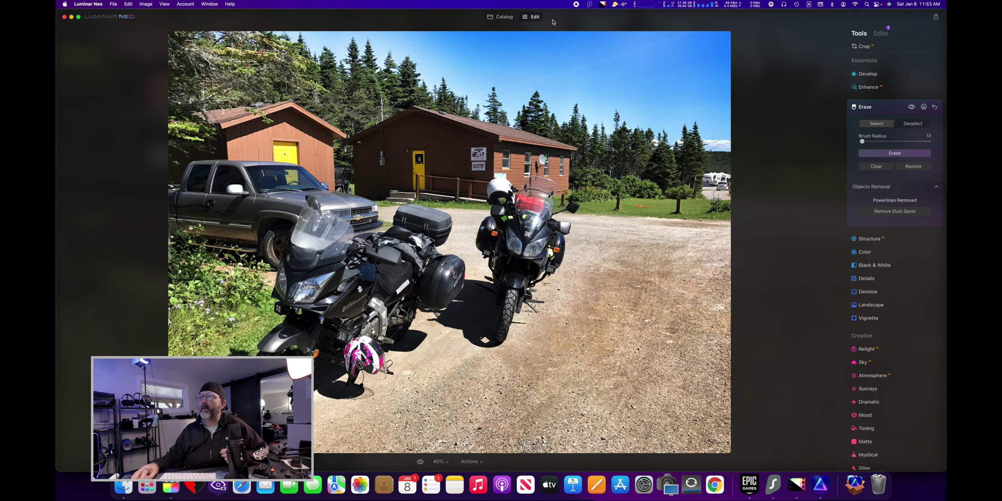
left_click(505, 18)
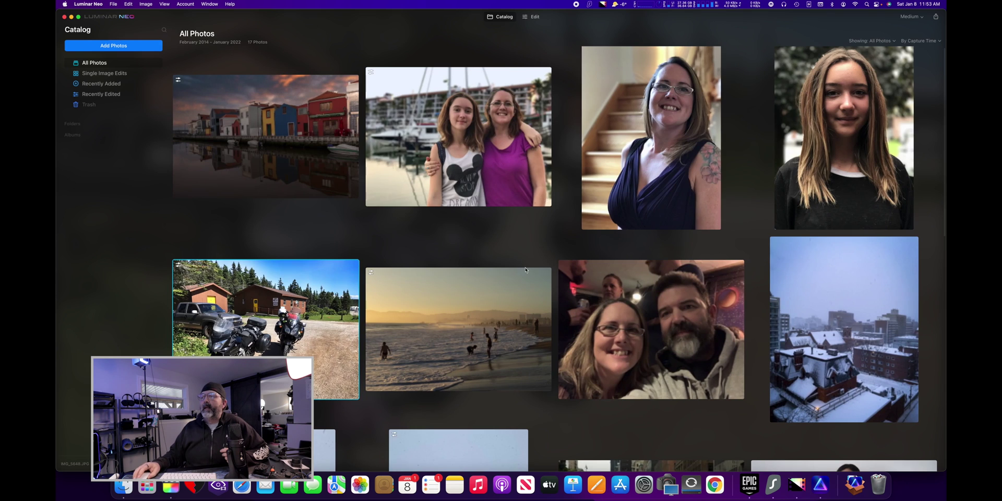
Open the photo of four Camaros by the RBC bank in Edit with the Erase tool expanded.
scroll(525, 267, "down", 3)
scroll(537, 269, "down", 5)
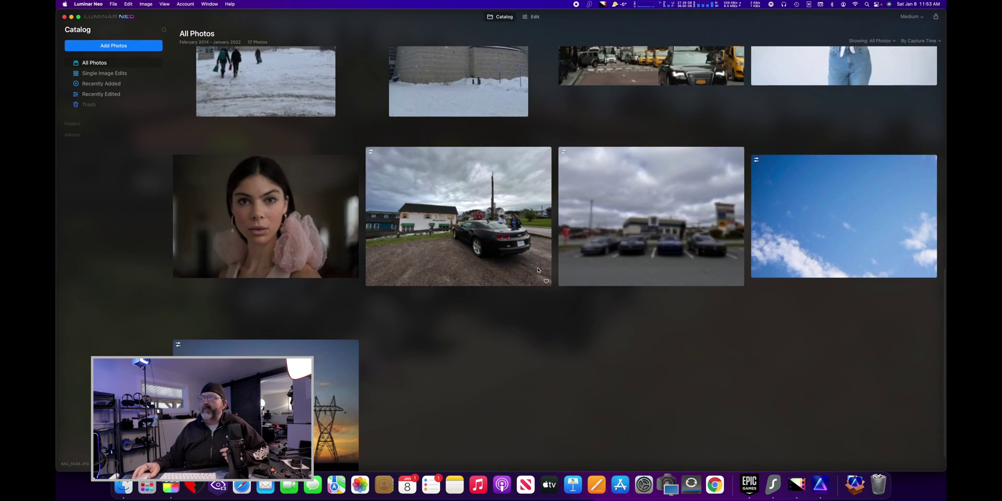
double_click(654, 193)
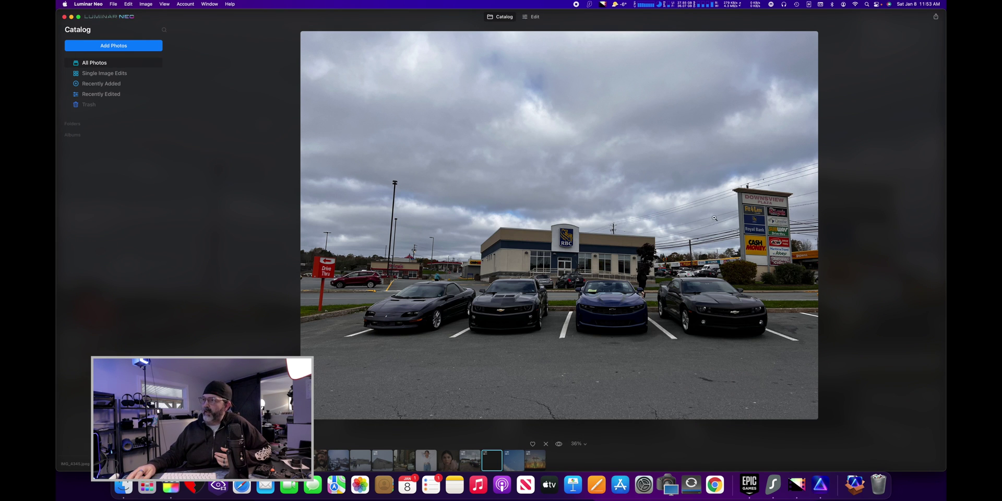
left_click(537, 18)
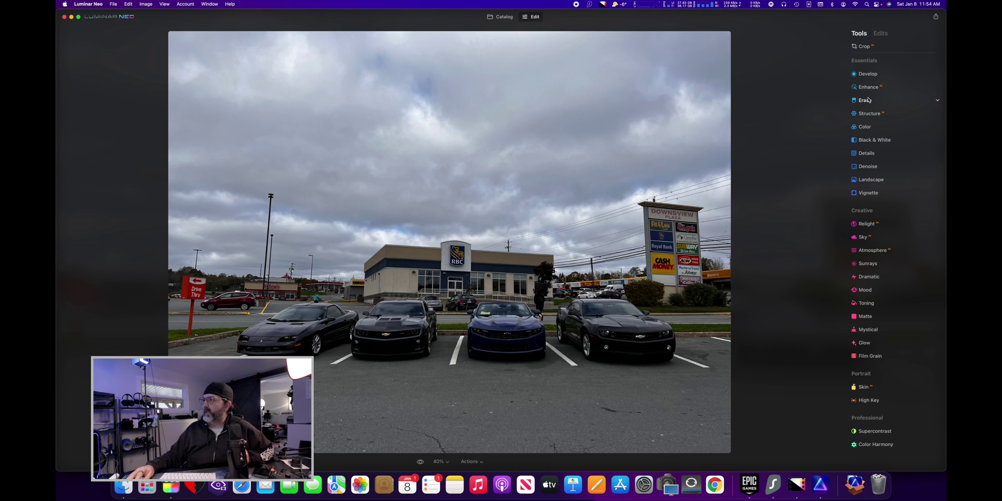
left_click(868, 99)
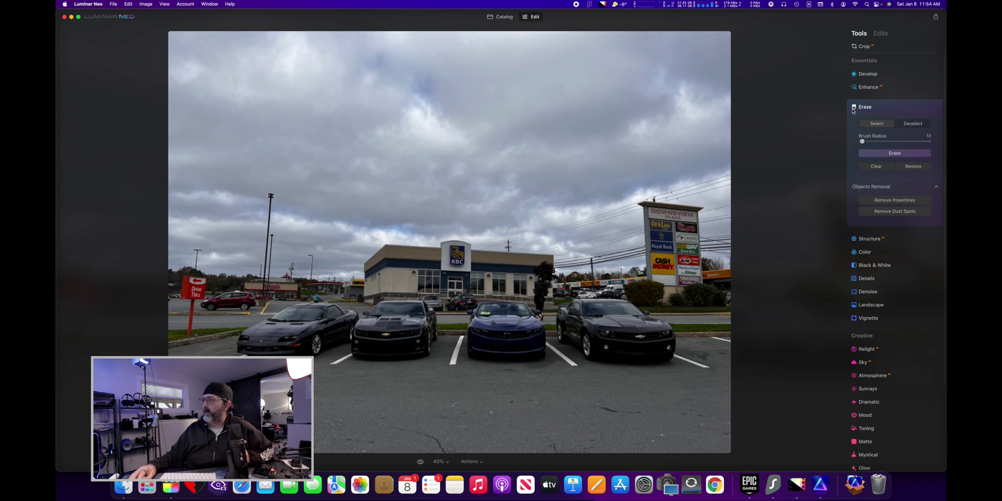
Apply Erase's Remove Powerlines to clear the wires from the sky above the bank.
left_click(895, 201)
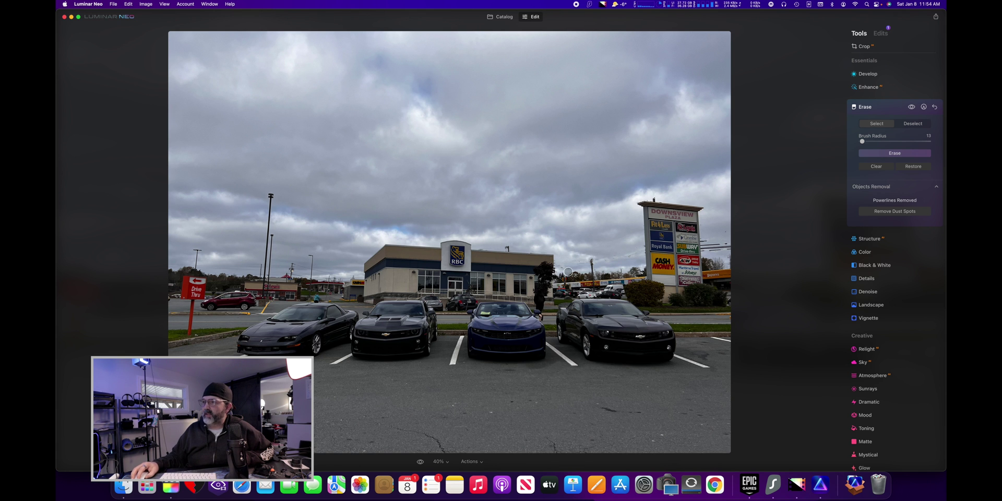
Zoom and pan around the Downsview Plaza sign to inspect the power-line removal.
scroll(575, 236, "up", 5)
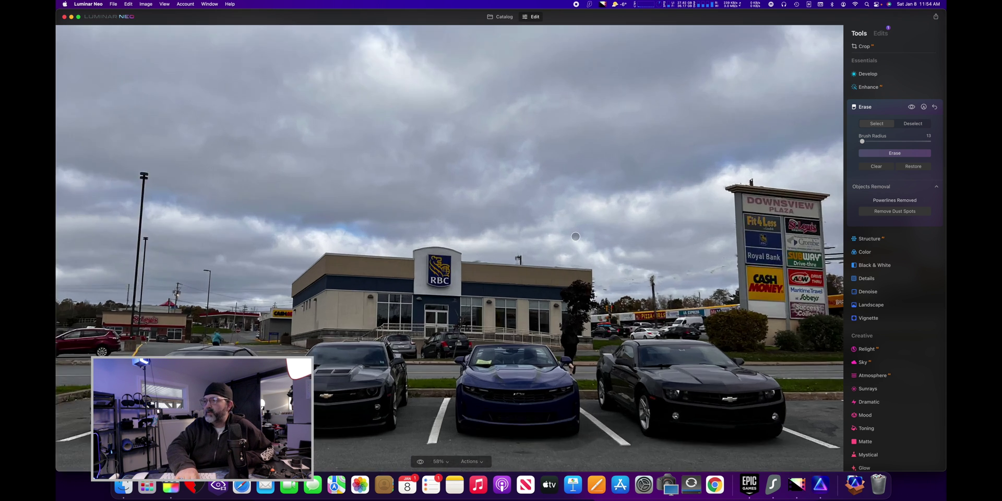
scroll(565, 328, "right", 10)
scroll(564, 327, "down", 3)
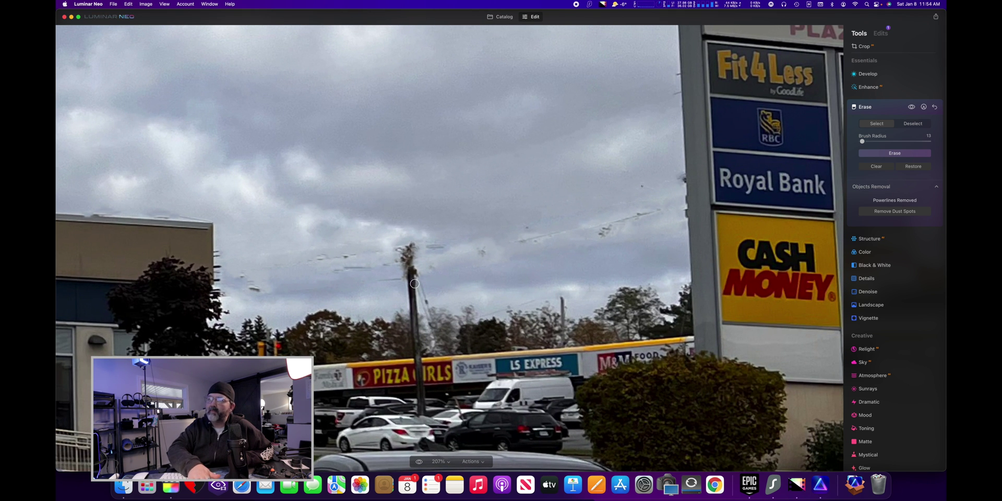
scroll(555, 226, "right", 10)
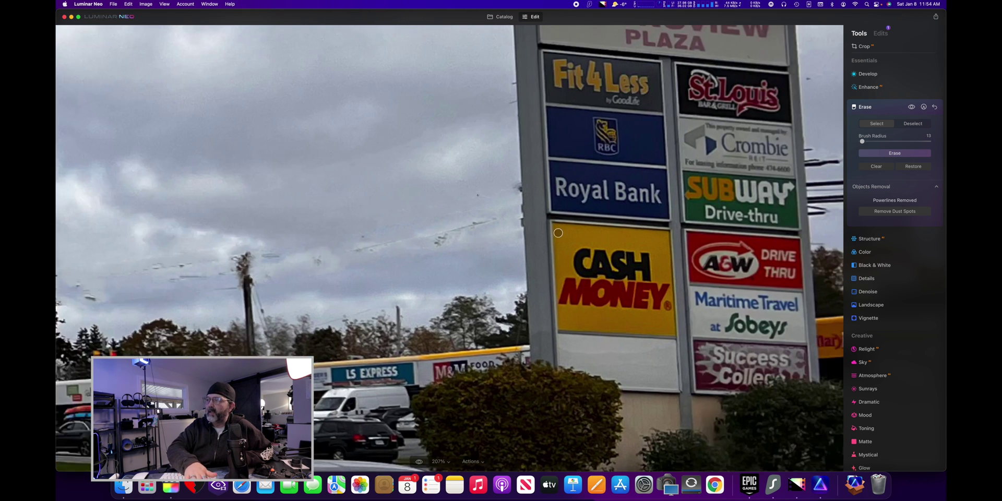
scroll(557, 233, "up", 5)
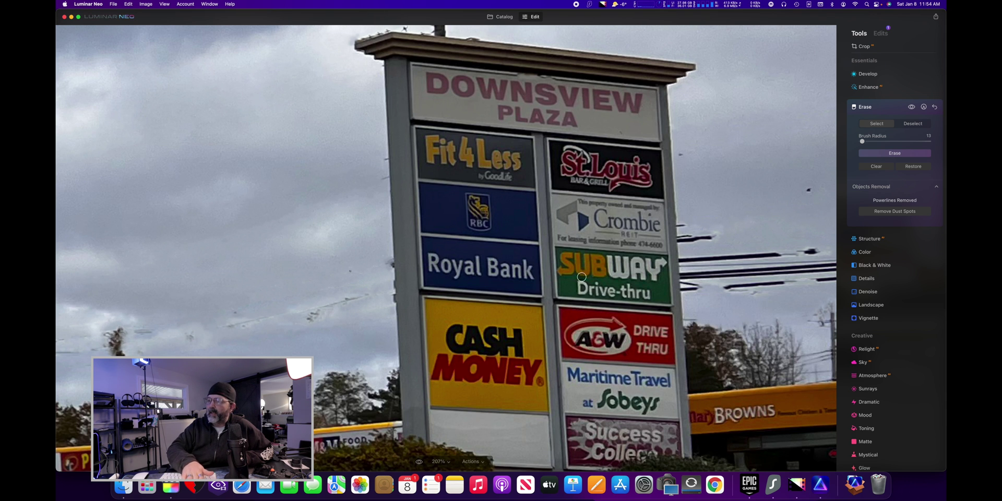
Fit the photo to the view, switch the brush to Deselect, and return to All Photos.
key("super+0")
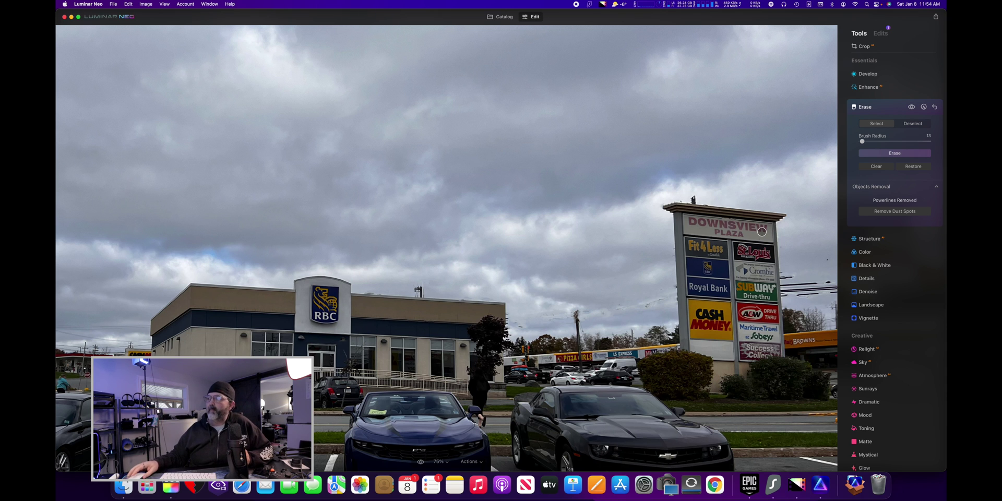
left_click(913, 124)
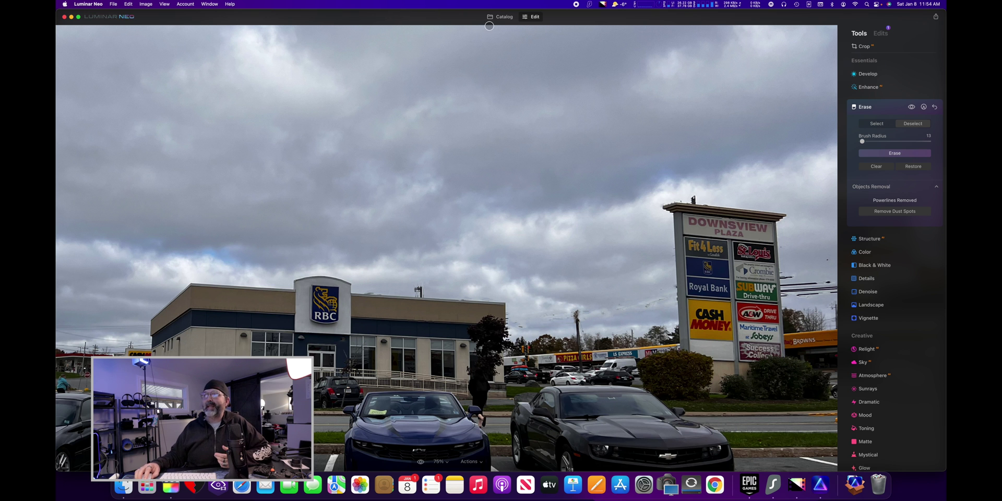
left_click(502, 17)
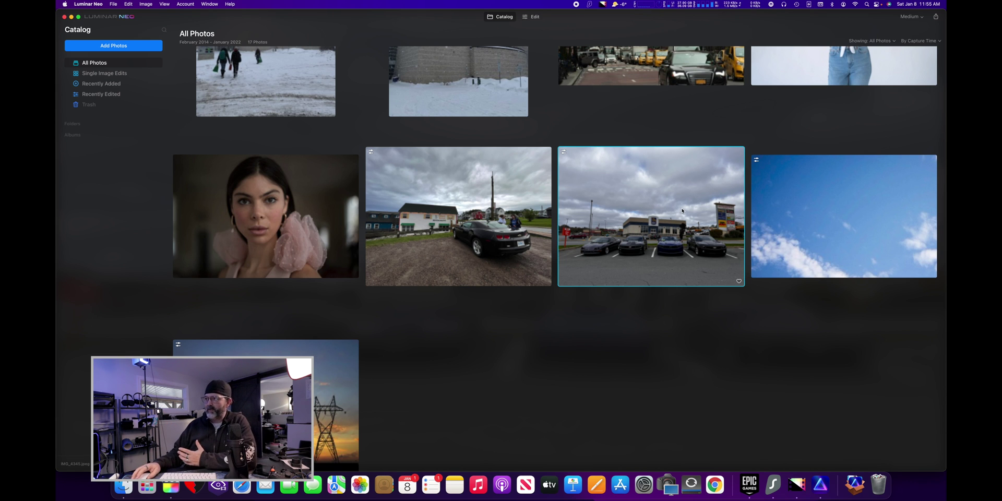
Open the blue-sky photo, run Erase's Remove Dust Spots, and go back to the catalog.
double_click(788, 213)
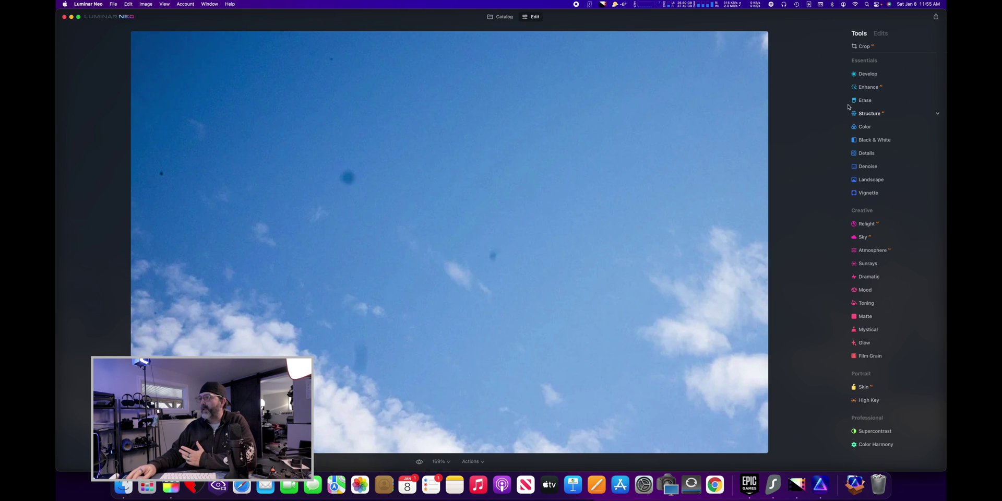
left_click(864, 100)
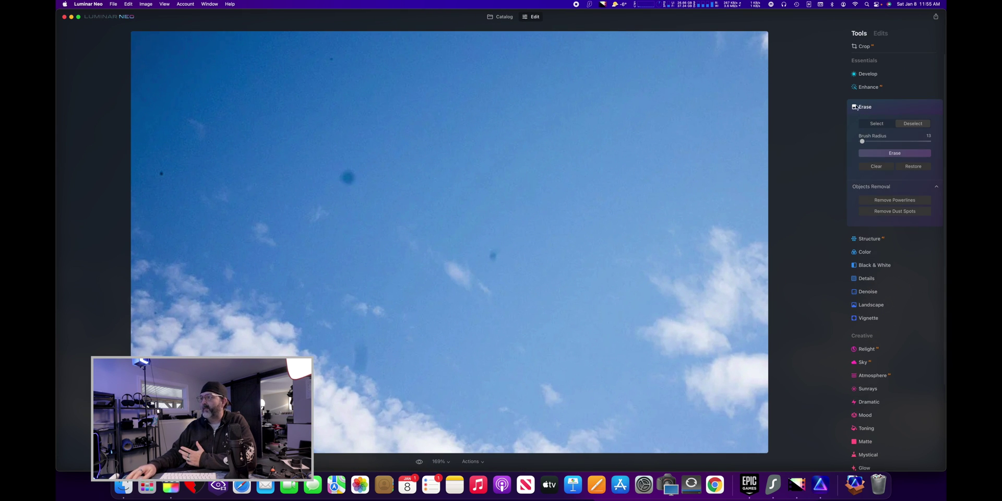
left_click(900, 212)
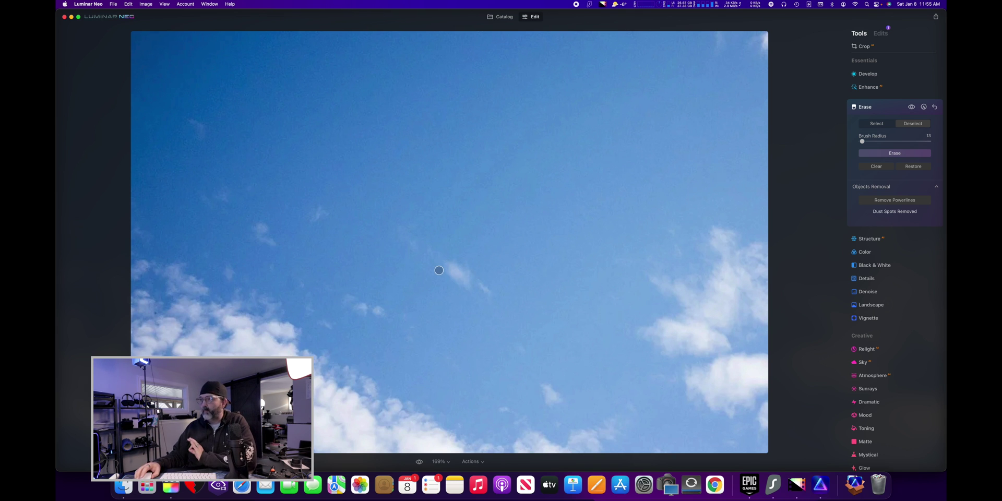
left_click(502, 17)
Find the snowy Ottawa building photo with falling snowflakes in All Photos and open it full-size.
scroll(522, 144, "up", 6)
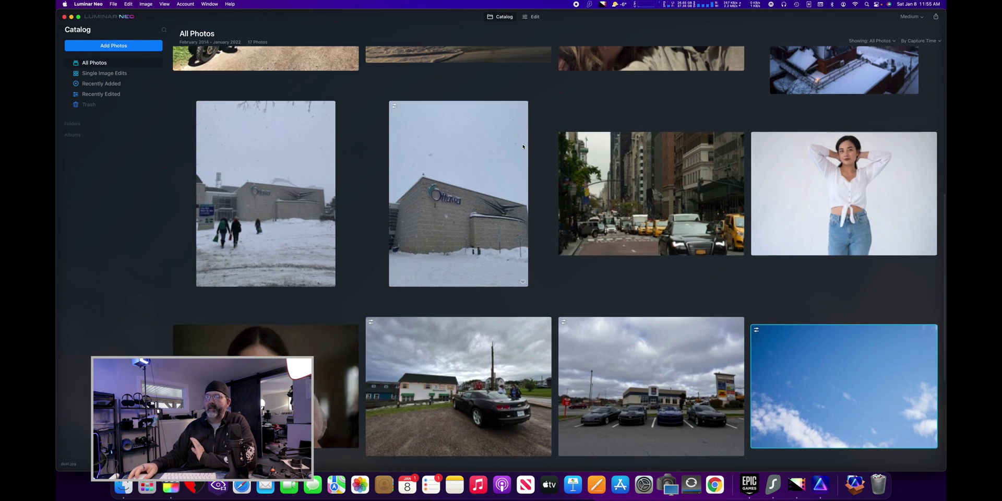
scroll(508, 155, "up", 5)
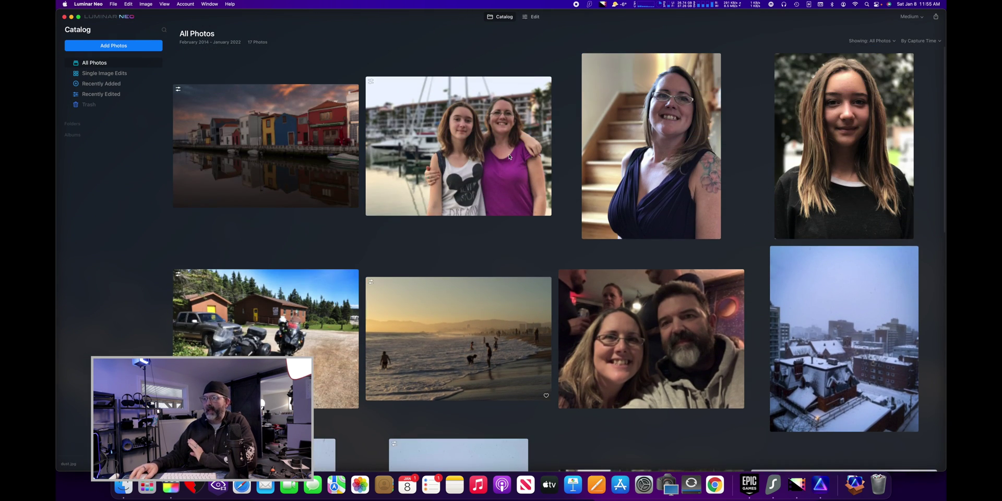
scroll(508, 155, "down", 2)
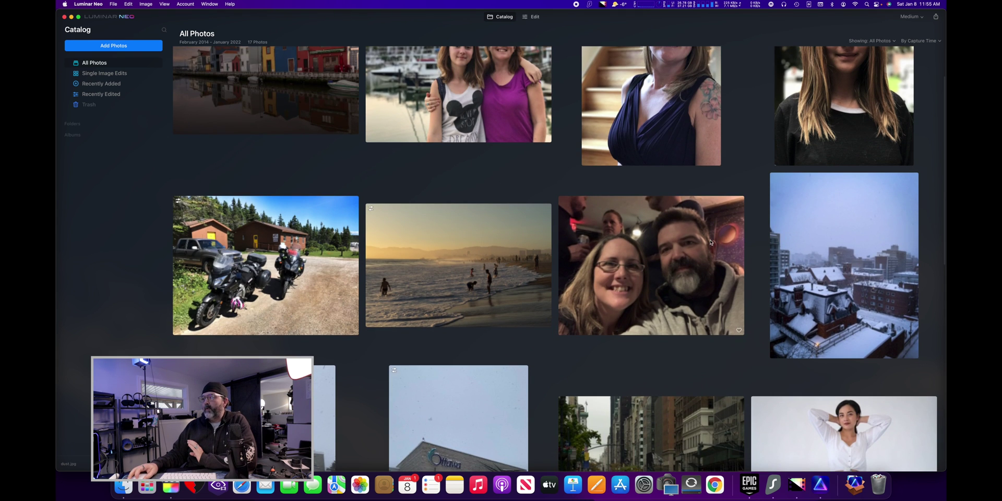
scroll(709, 242, "down", 3)
double_click(478, 306)
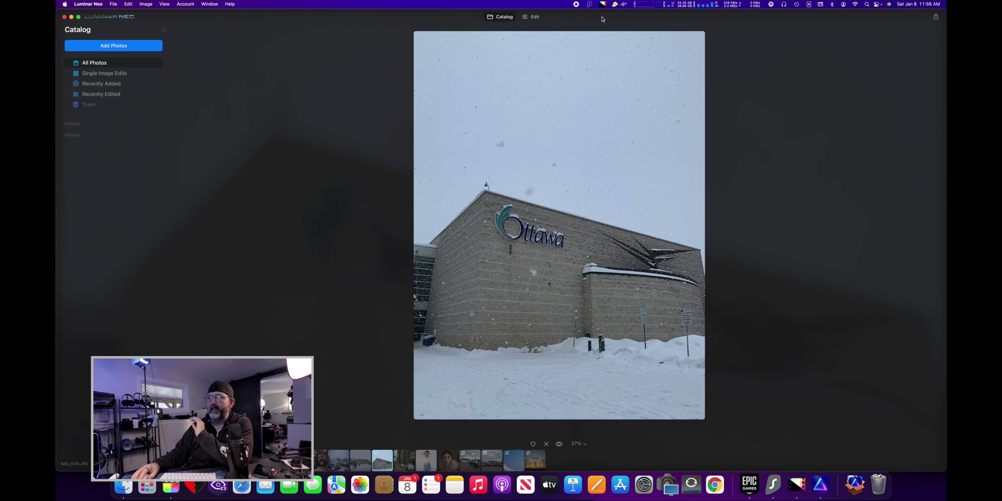
Switch the Ottawa photo to Edit and apply Erase's Remove Dust Spots.
left_click(536, 18)
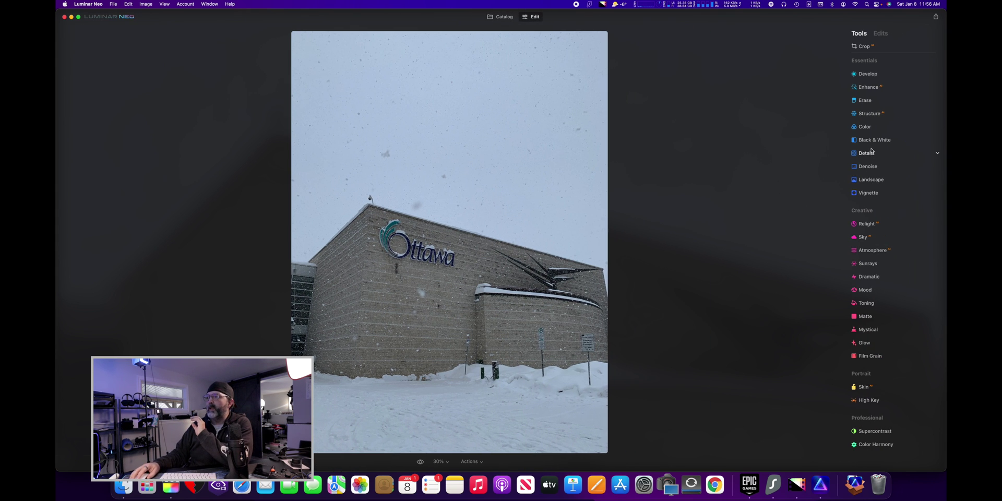
left_click(865, 101)
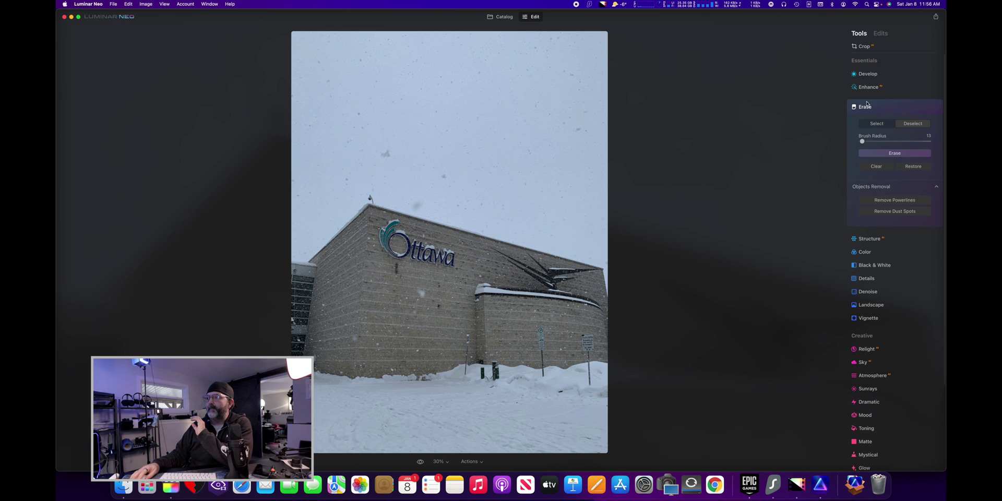
left_click(901, 212)
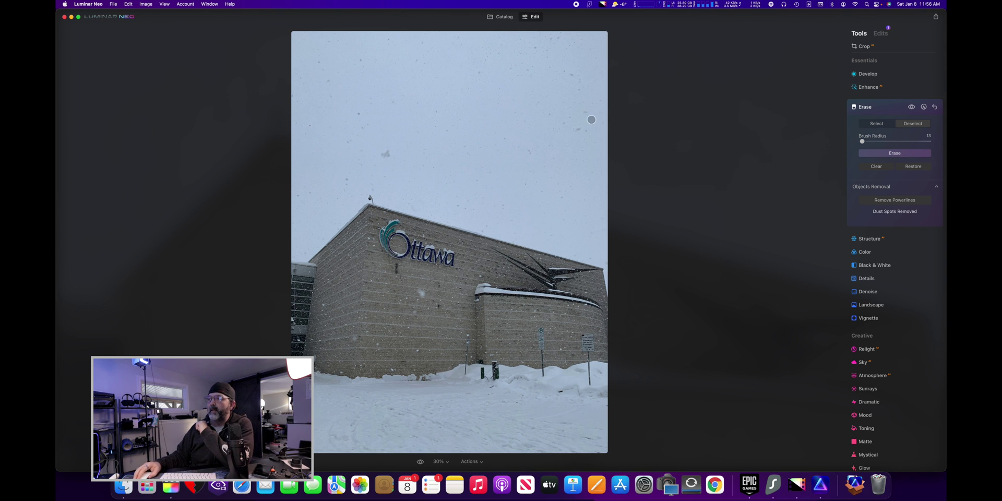
Toggle the Erase edits off and on to compare before and after, leaving them enabled.
left_click(911, 107)
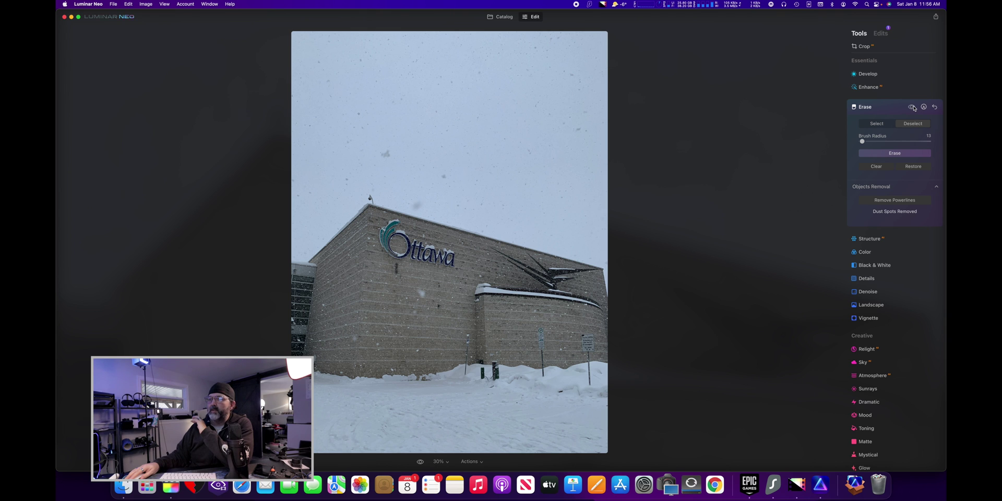
left_click(911, 107)
left_click(912, 107)
left_click(912, 107)
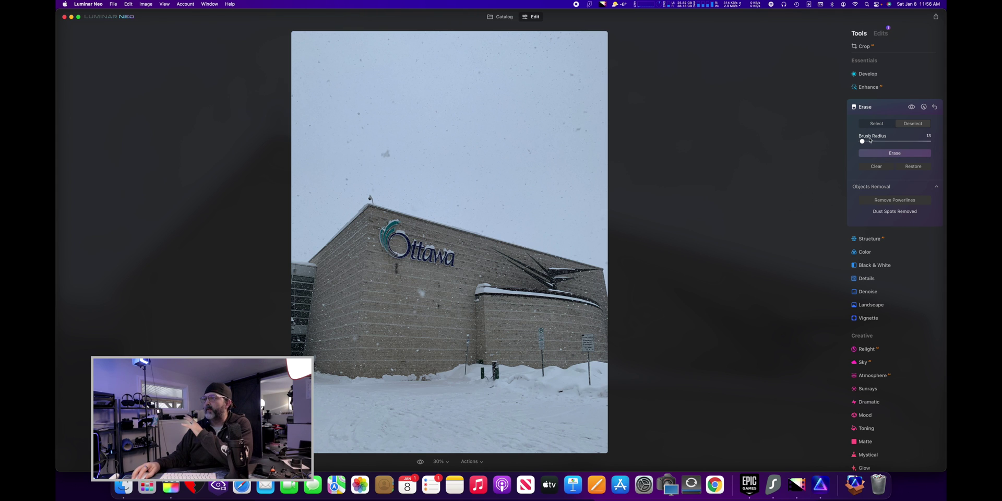
Set Brush Radius to 42, paint out a sky spot above the building, then return to the library.
left_click_drag(863, 140, 872, 141)
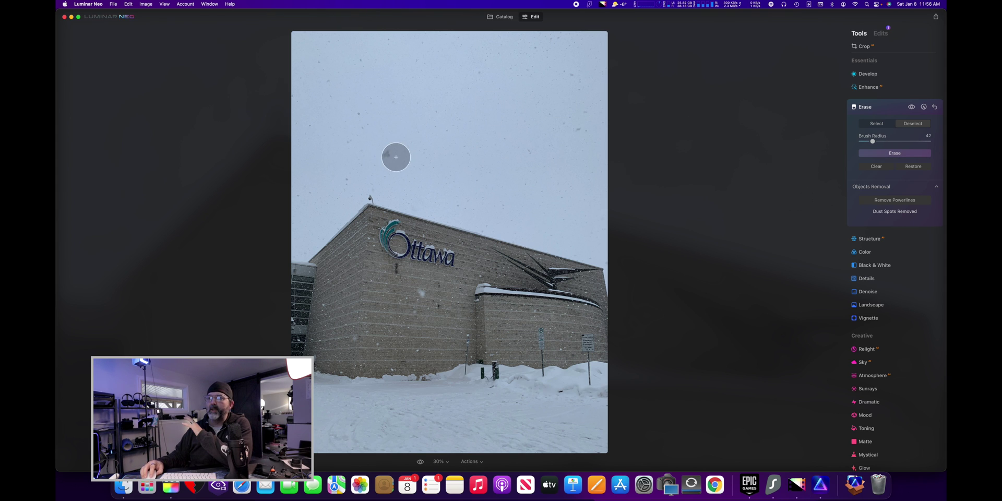
mouse_move(396, 157)
left_mouse_down()
mouse_move(340, 177)
mouse_move(340, 158)
mouse_move(402, 54)
mouse_move(332, 70)
mouse_move(304, 147)
mouse_move(356, 80)
mouse_move(383, 79)
left_mouse_up()
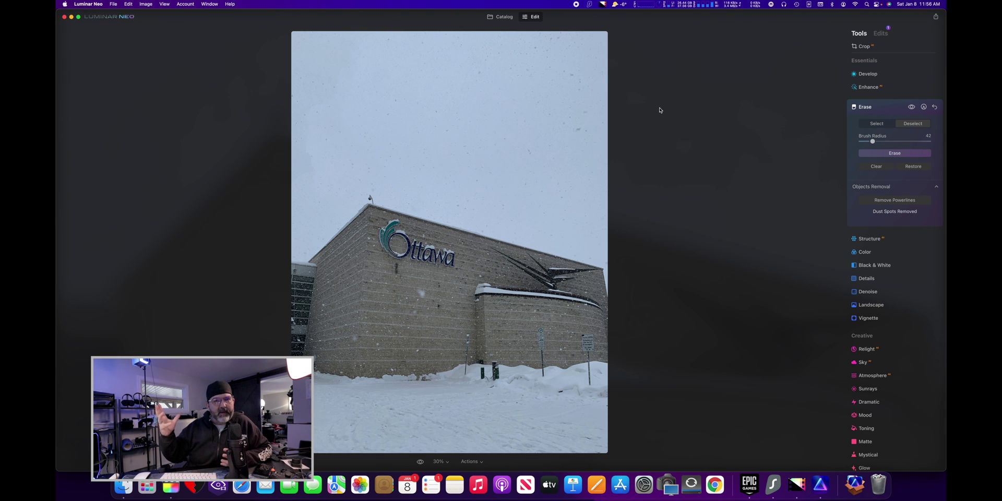
left_click(505, 18)
Select the harbour portrait of the girl and woman, open it large, and switch to Edit with E.
scroll(611, 119, "down", 10)
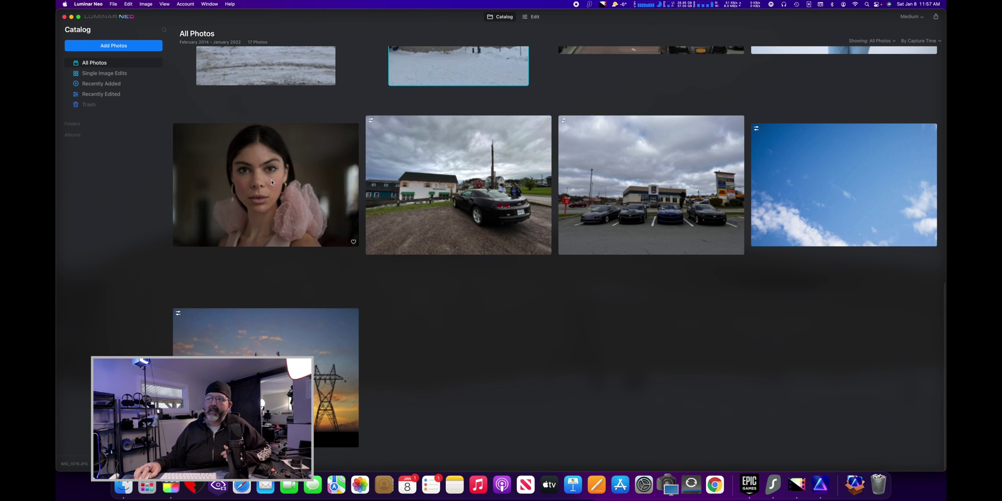
scroll(271, 181, "up", 11)
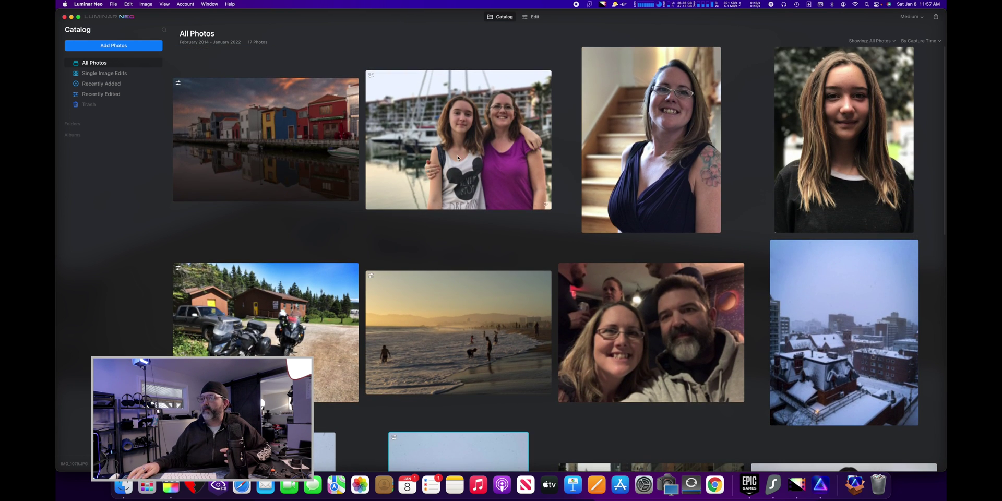
left_click(453, 163)
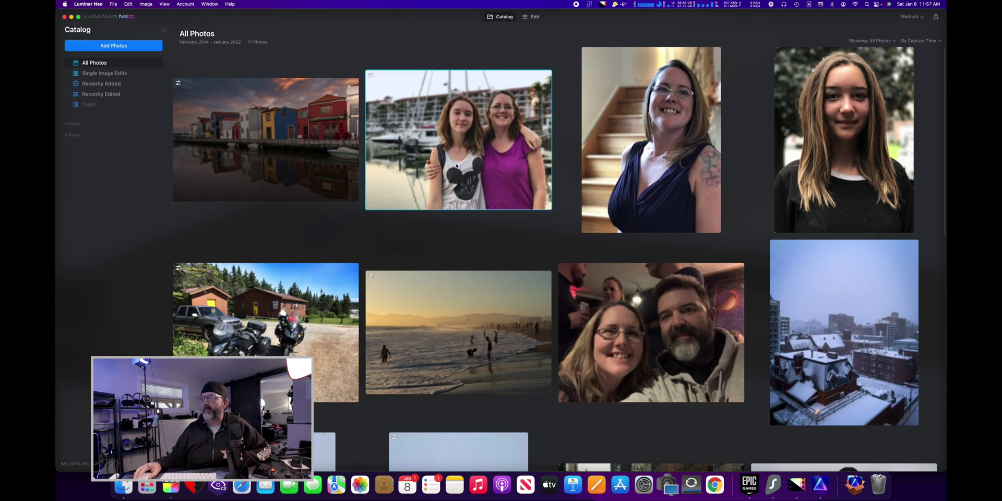
double_click(495, 164)
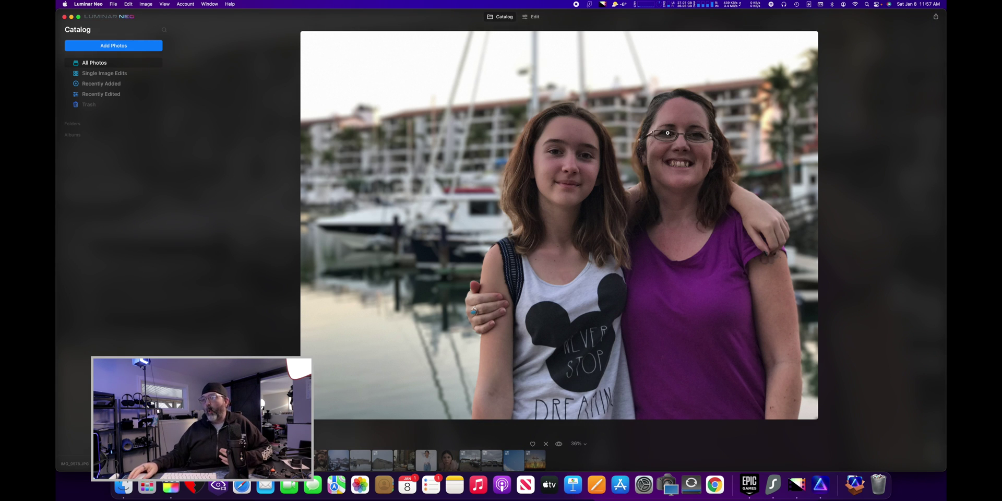
key("e")
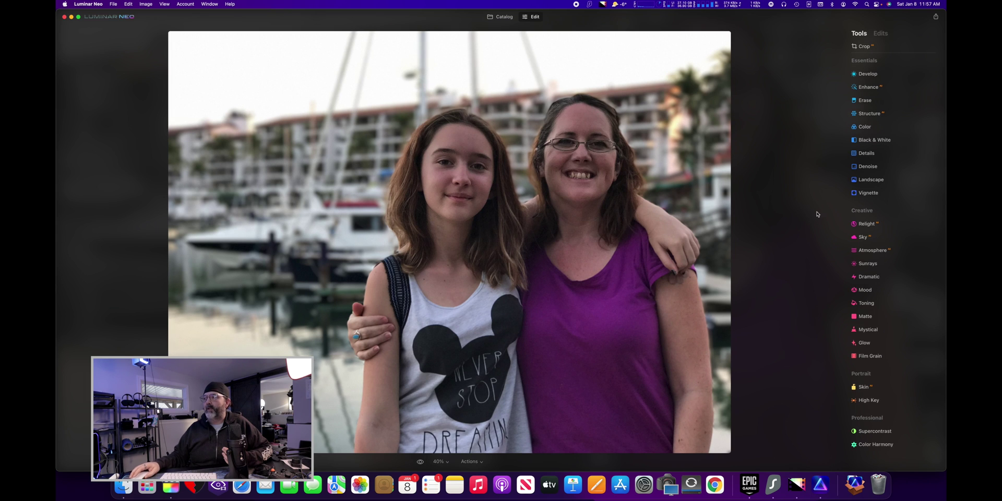
In Relight, set Brightness Near 67, Brightness Far -49 and Depth 21, and show Advanced Settings.
left_click(866, 224)
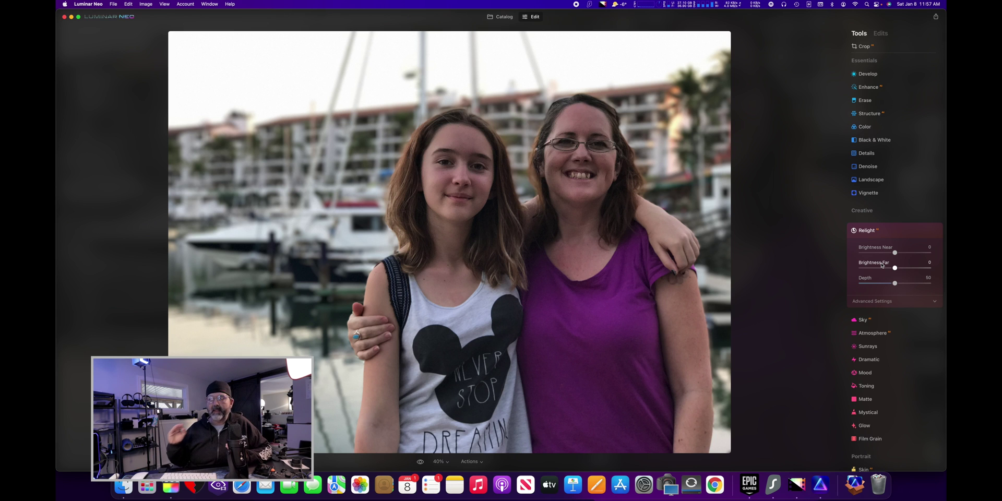
left_click_drag(895, 254, 922, 253)
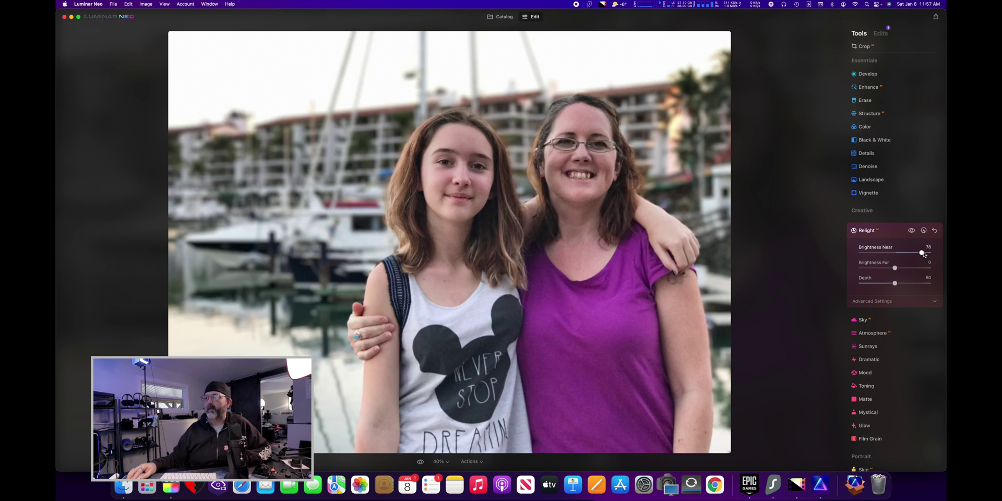
mouse_move(923, 253)
left_mouse_down()
mouse_move(895, 255)
mouse_move(922, 259)
left_mouse_up()
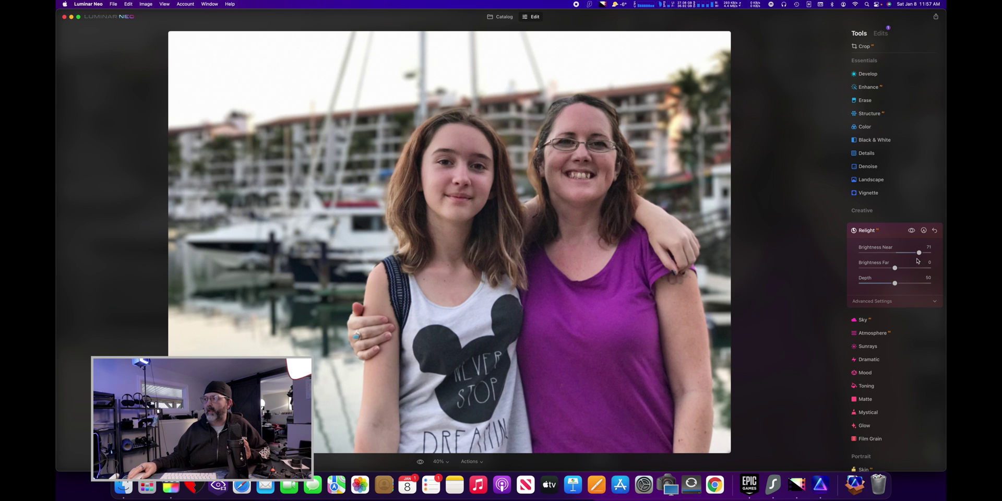
left_click_drag(894, 267, 917, 254)
left_click(893, 301)
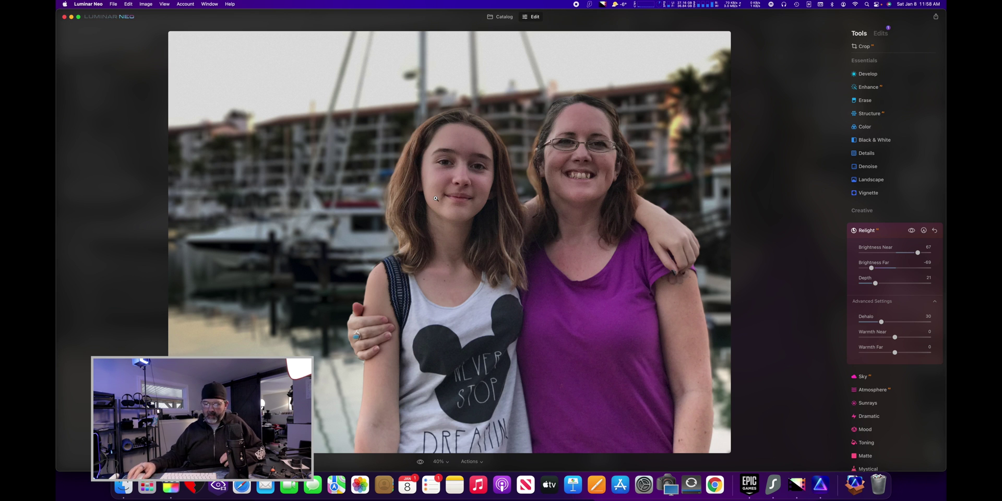
Adjust Relight's advanced sliders: Dehalo 23, Warmth Near 26 for the people, Warmth Far -28 for the harbour.
scroll(419, 194, "up", 5)
scroll(436, 199, "left", 5)
scroll(436, 199, "up", 3)
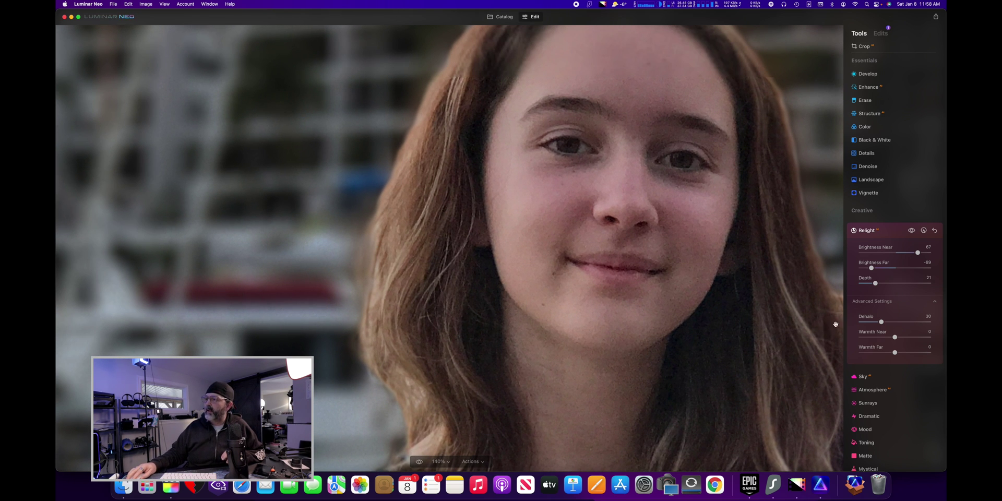
mouse_move(881, 322)
left_mouse_down()
mouse_move(913, 322)
mouse_move(883, 322)
mouse_move(908, 323)
mouse_move(889, 323)
mouse_move(901, 322)
left_mouse_up()
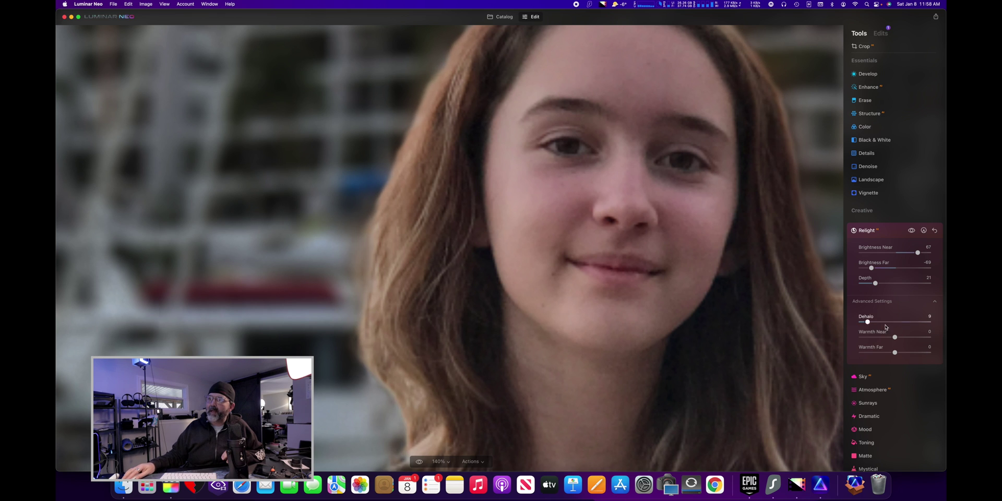
scroll(882, 328, "up", 4)
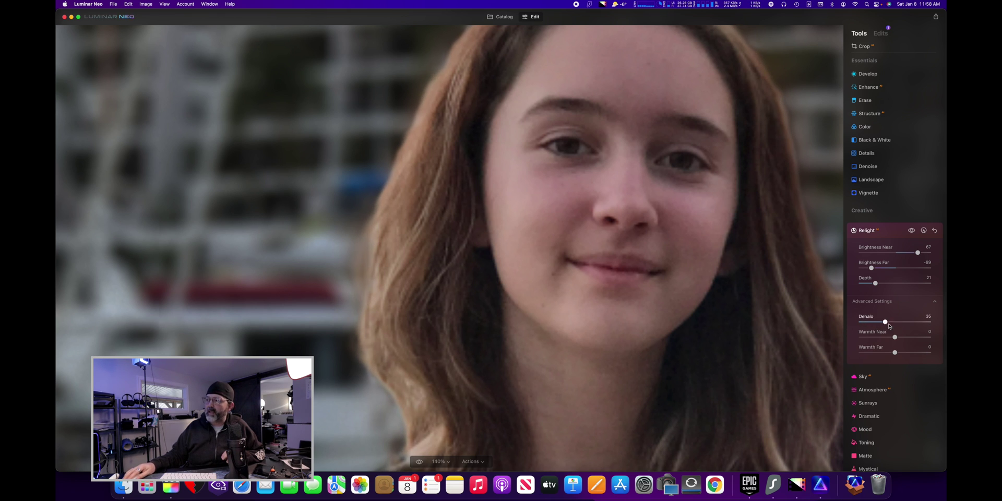
left_click_drag(889, 325, 880, 321)
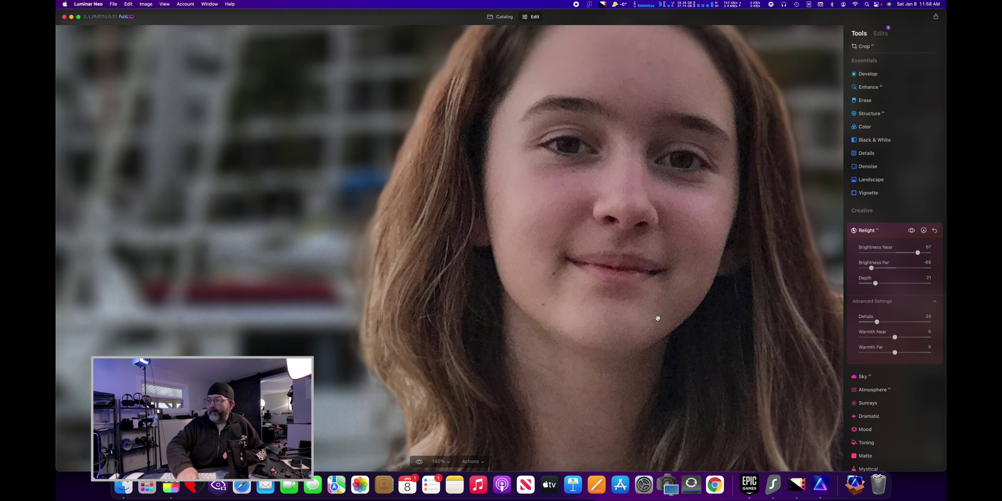
key("super+0")
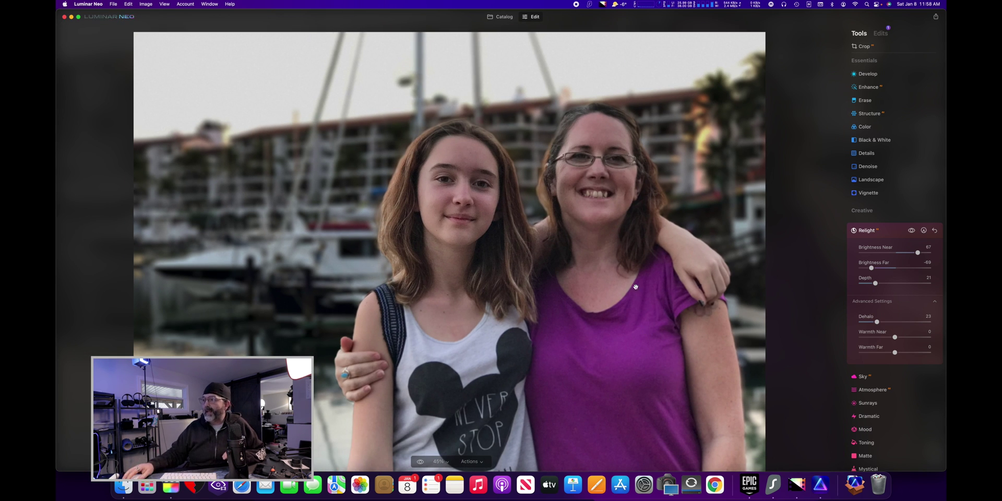
left_click_drag(894, 337, 908, 339)
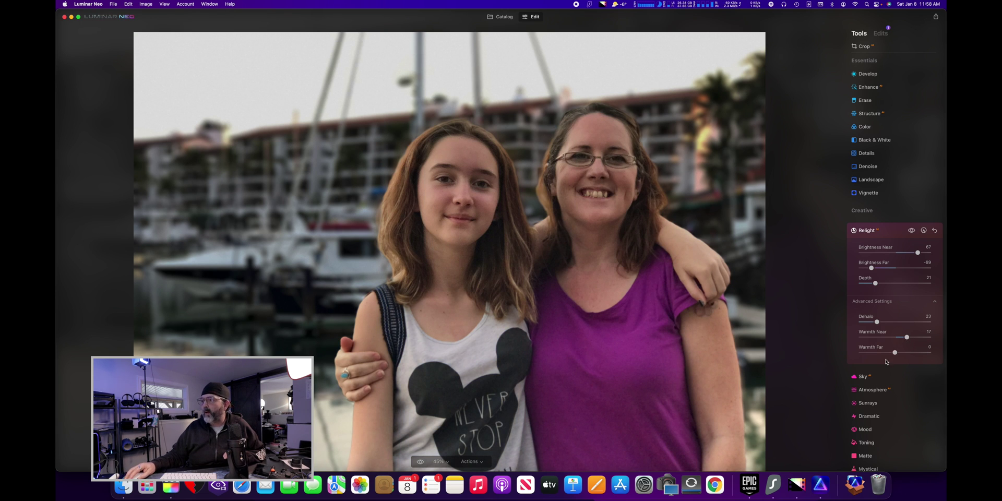
left_click_drag(894, 353, 914, 338)
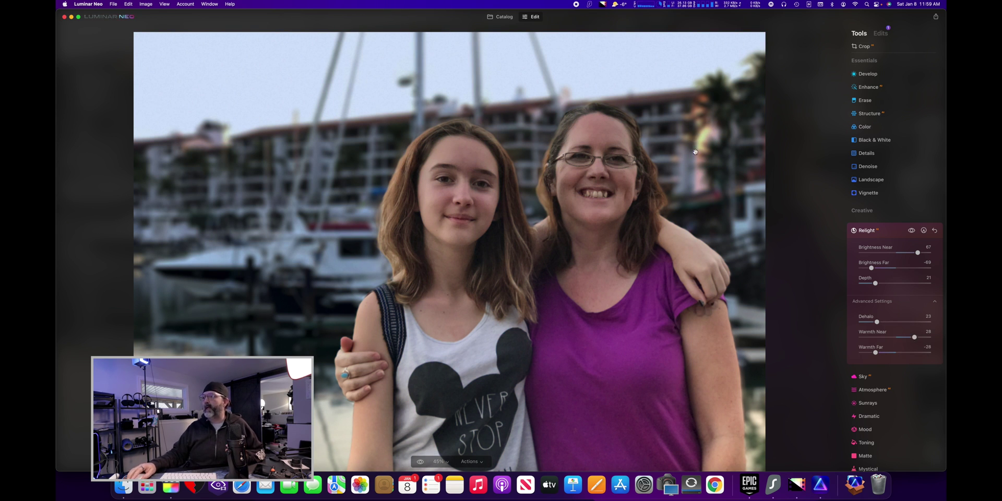
left_click(911, 230)
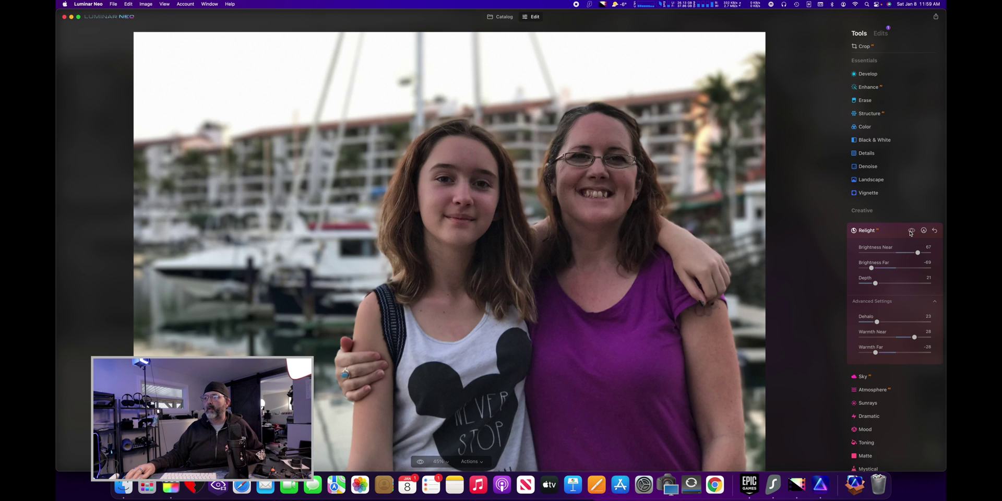
left_click(911, 231)
left_click(911, 231)
left_click(911, 231)
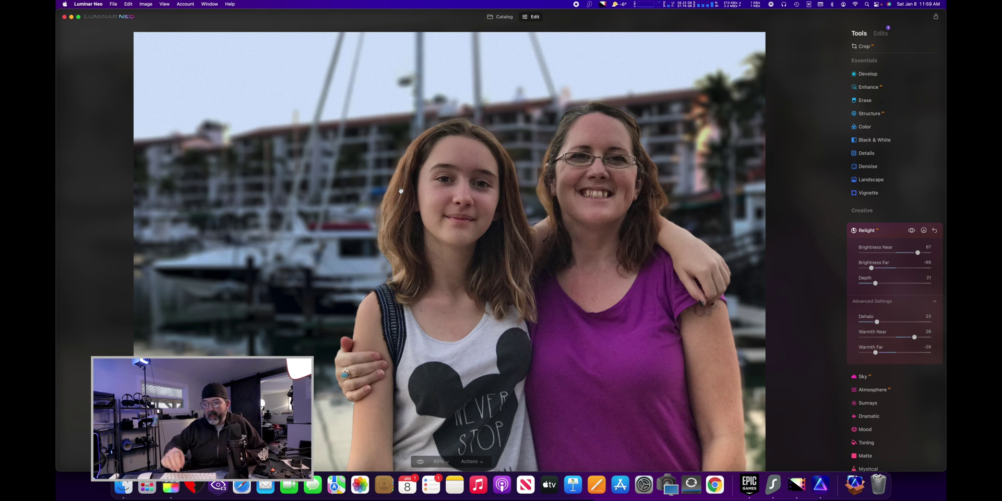
scroll(401, 191, "up", 5)
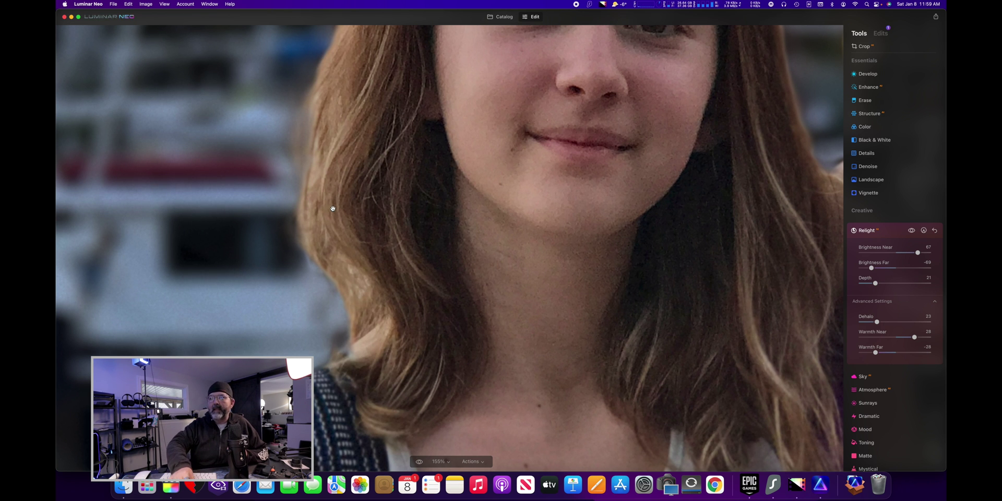
key("super+0")
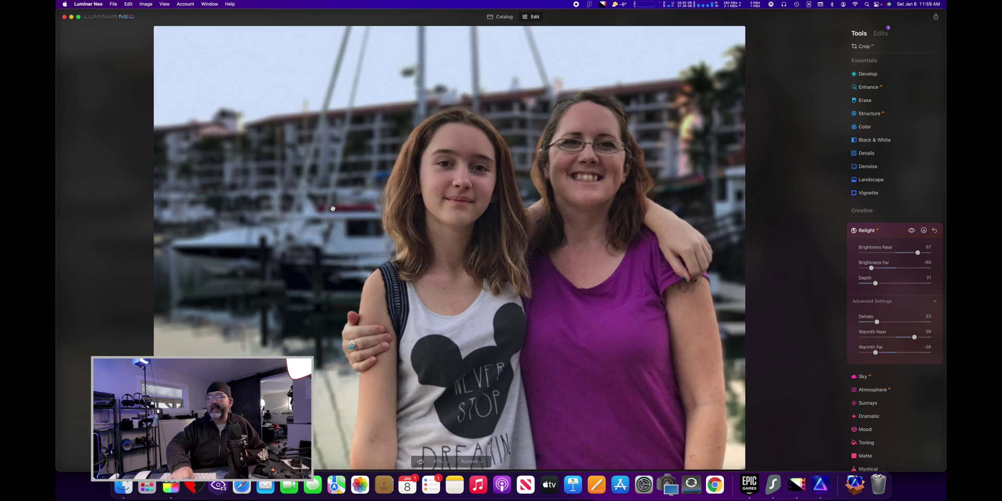
key("super+equal")
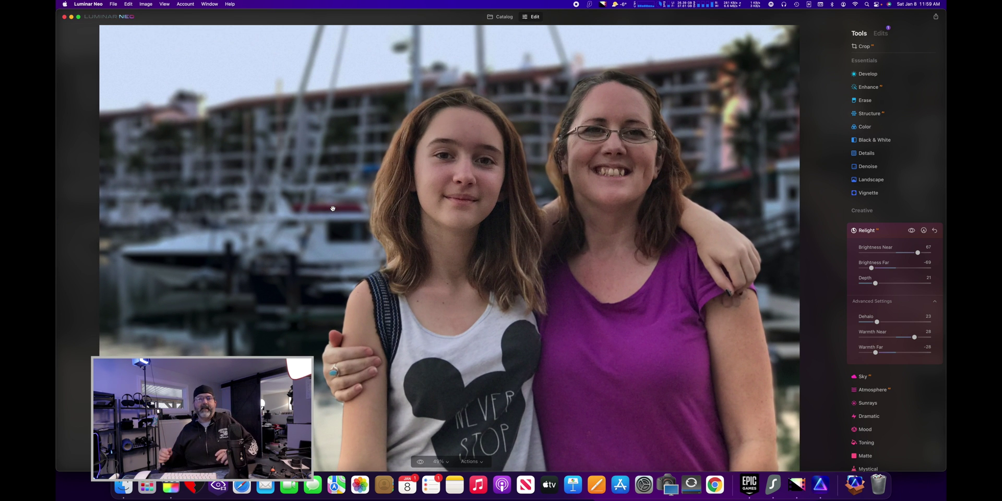